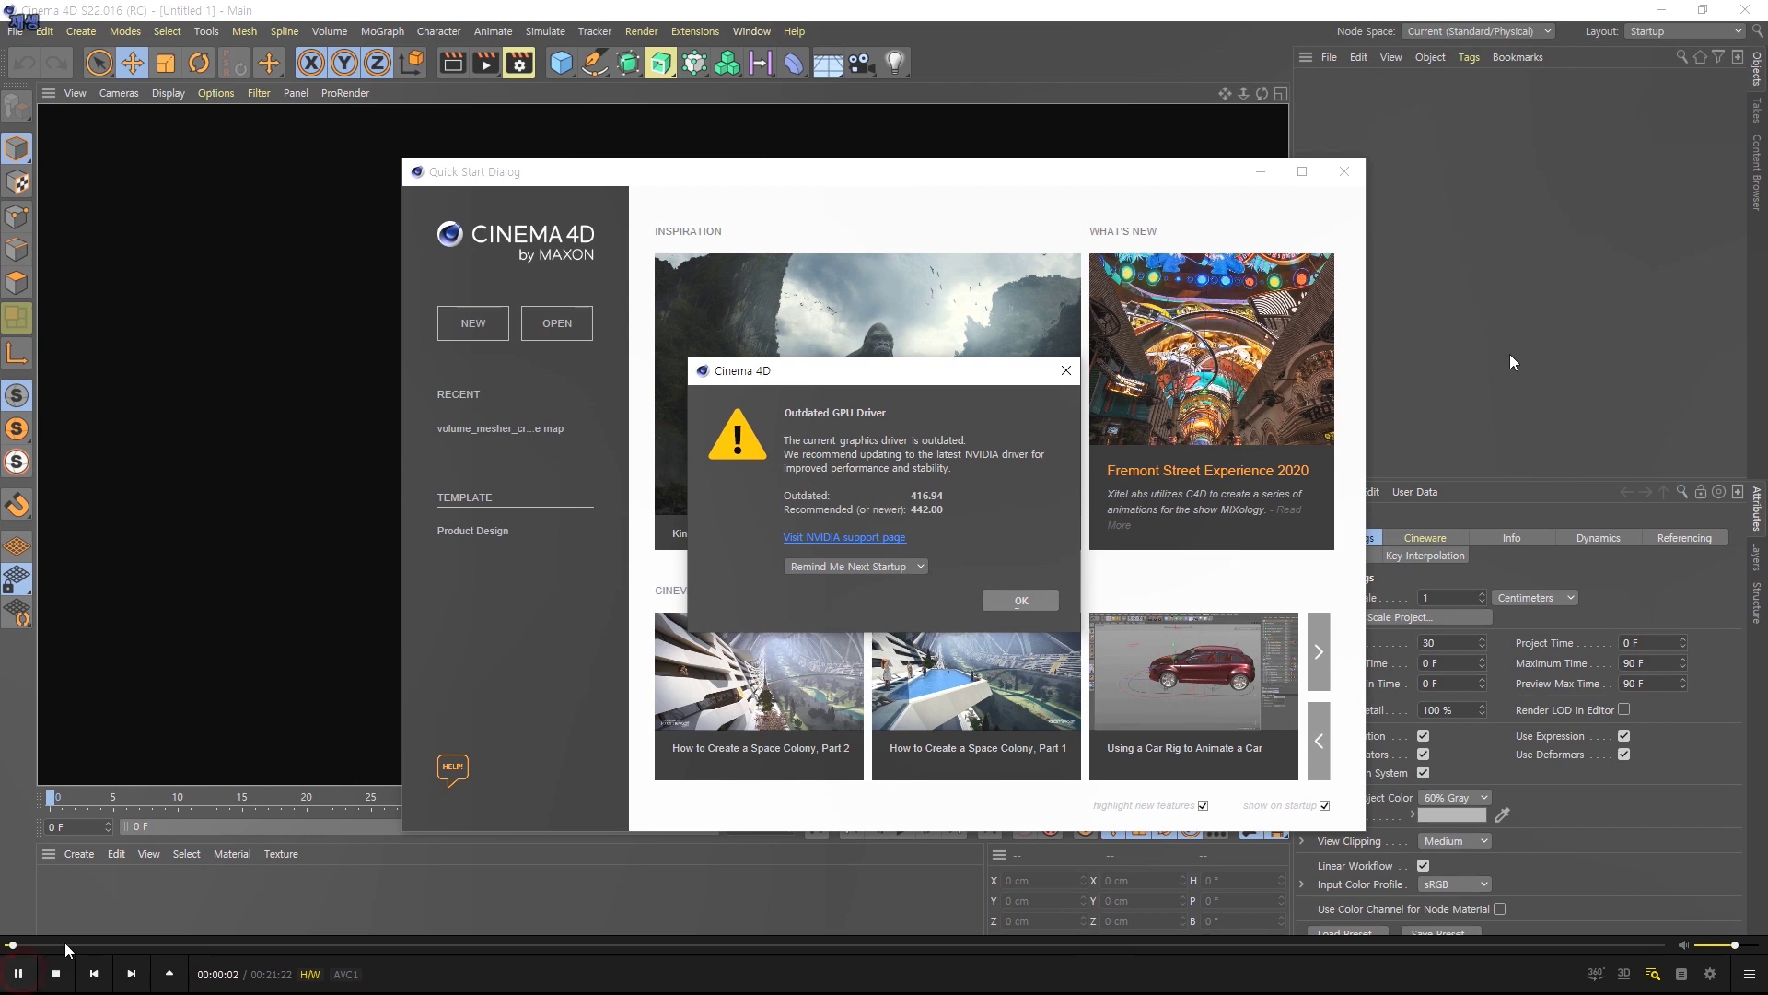
Launch Cinema 4D and read the Outdated GPU Driver warning recommending 442.00 over 416.94.
left_click(78, 945)
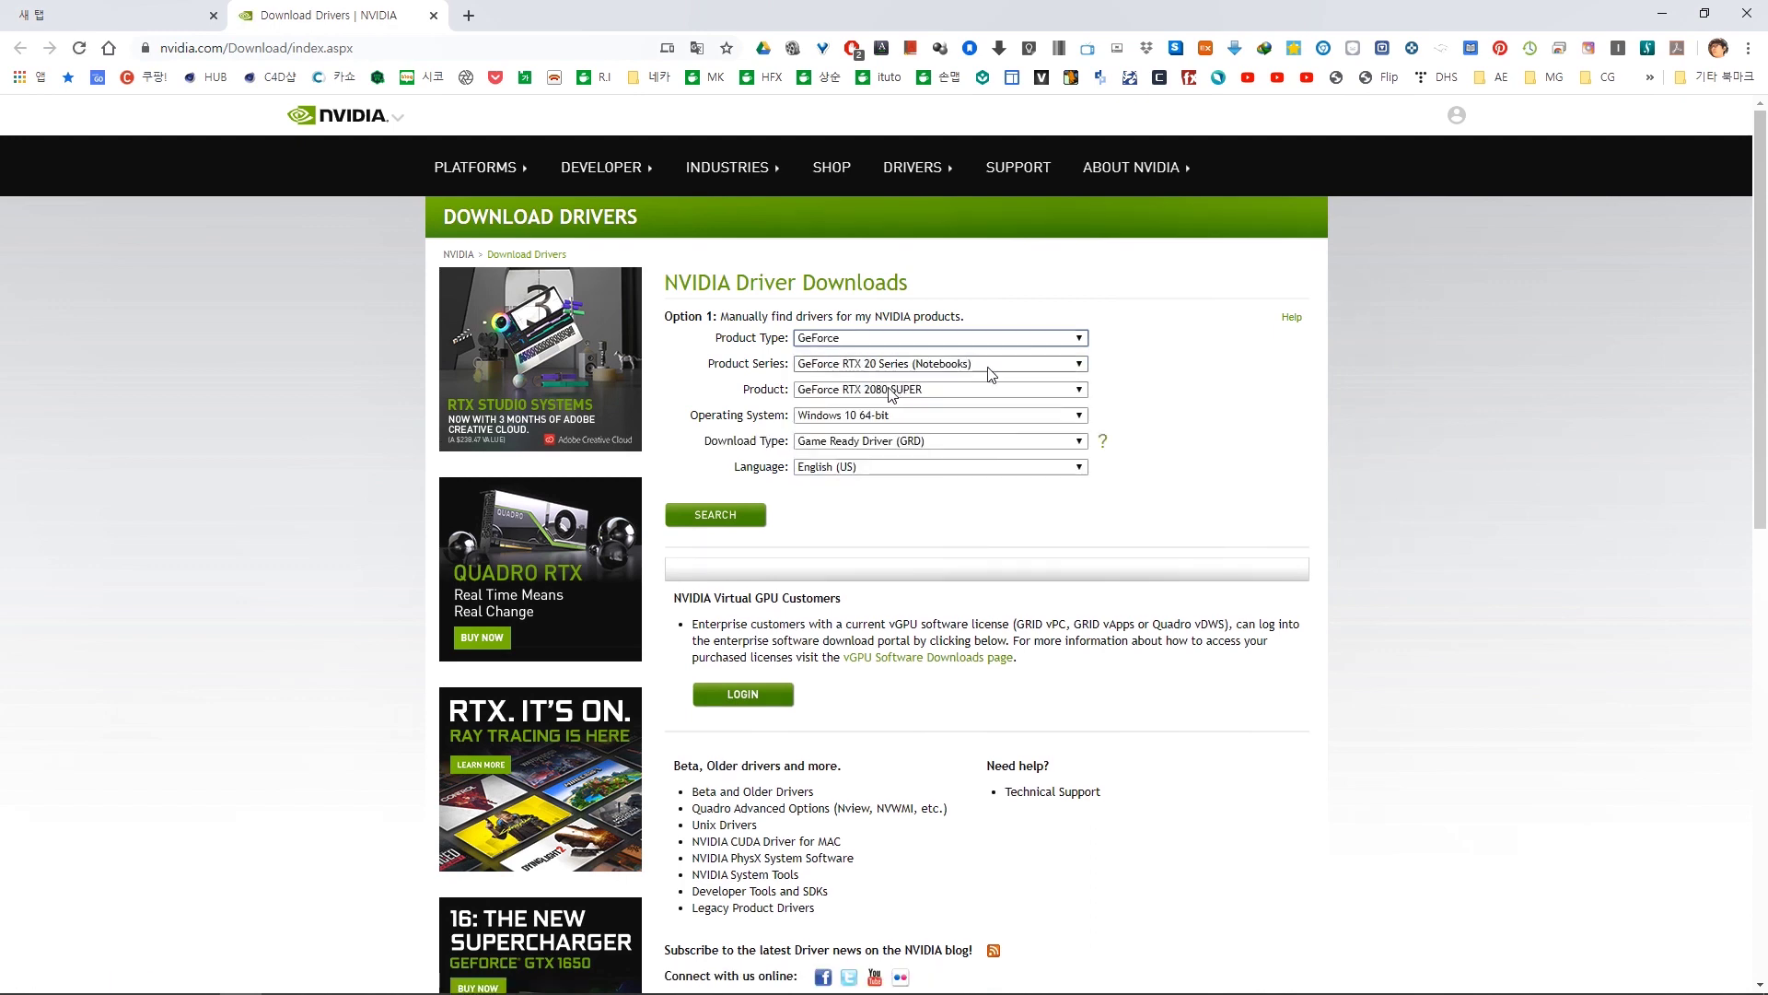
Set the NVIDIA driver form to GeForce 10 Series and GeForce GTX 1050 Ti, then open File Explorer.
left_click(993, 364)
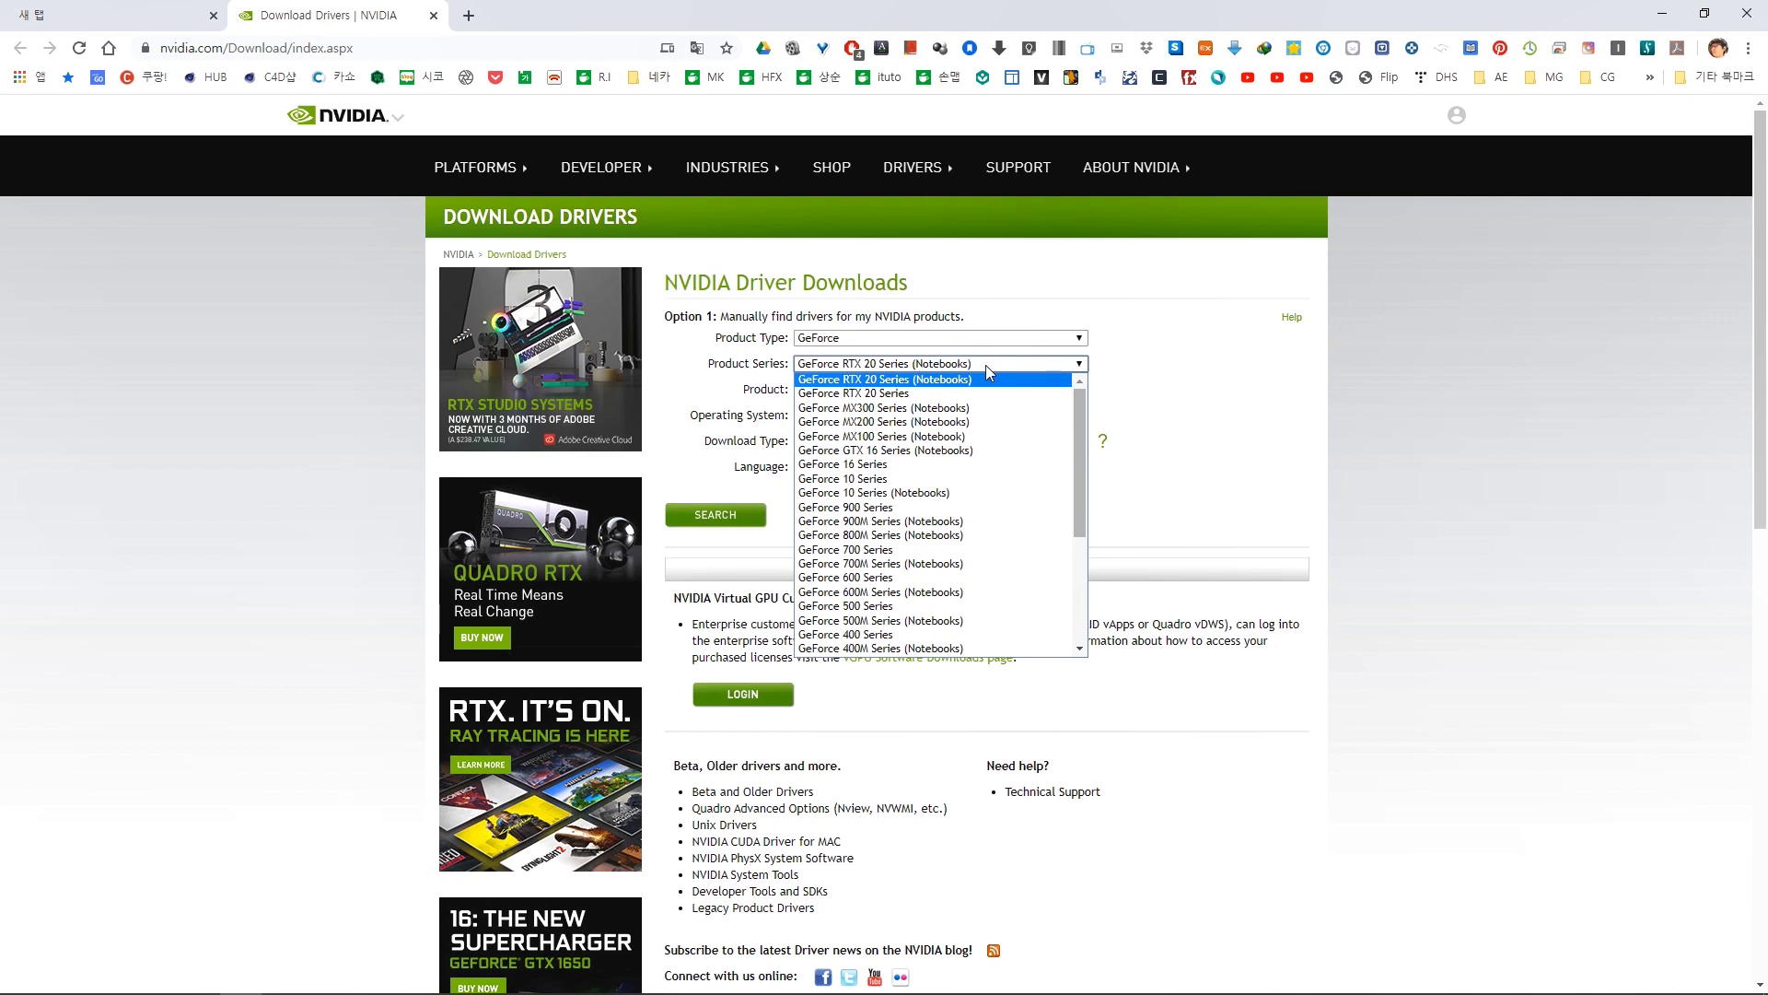
scroll(994, 410, "down", 4)
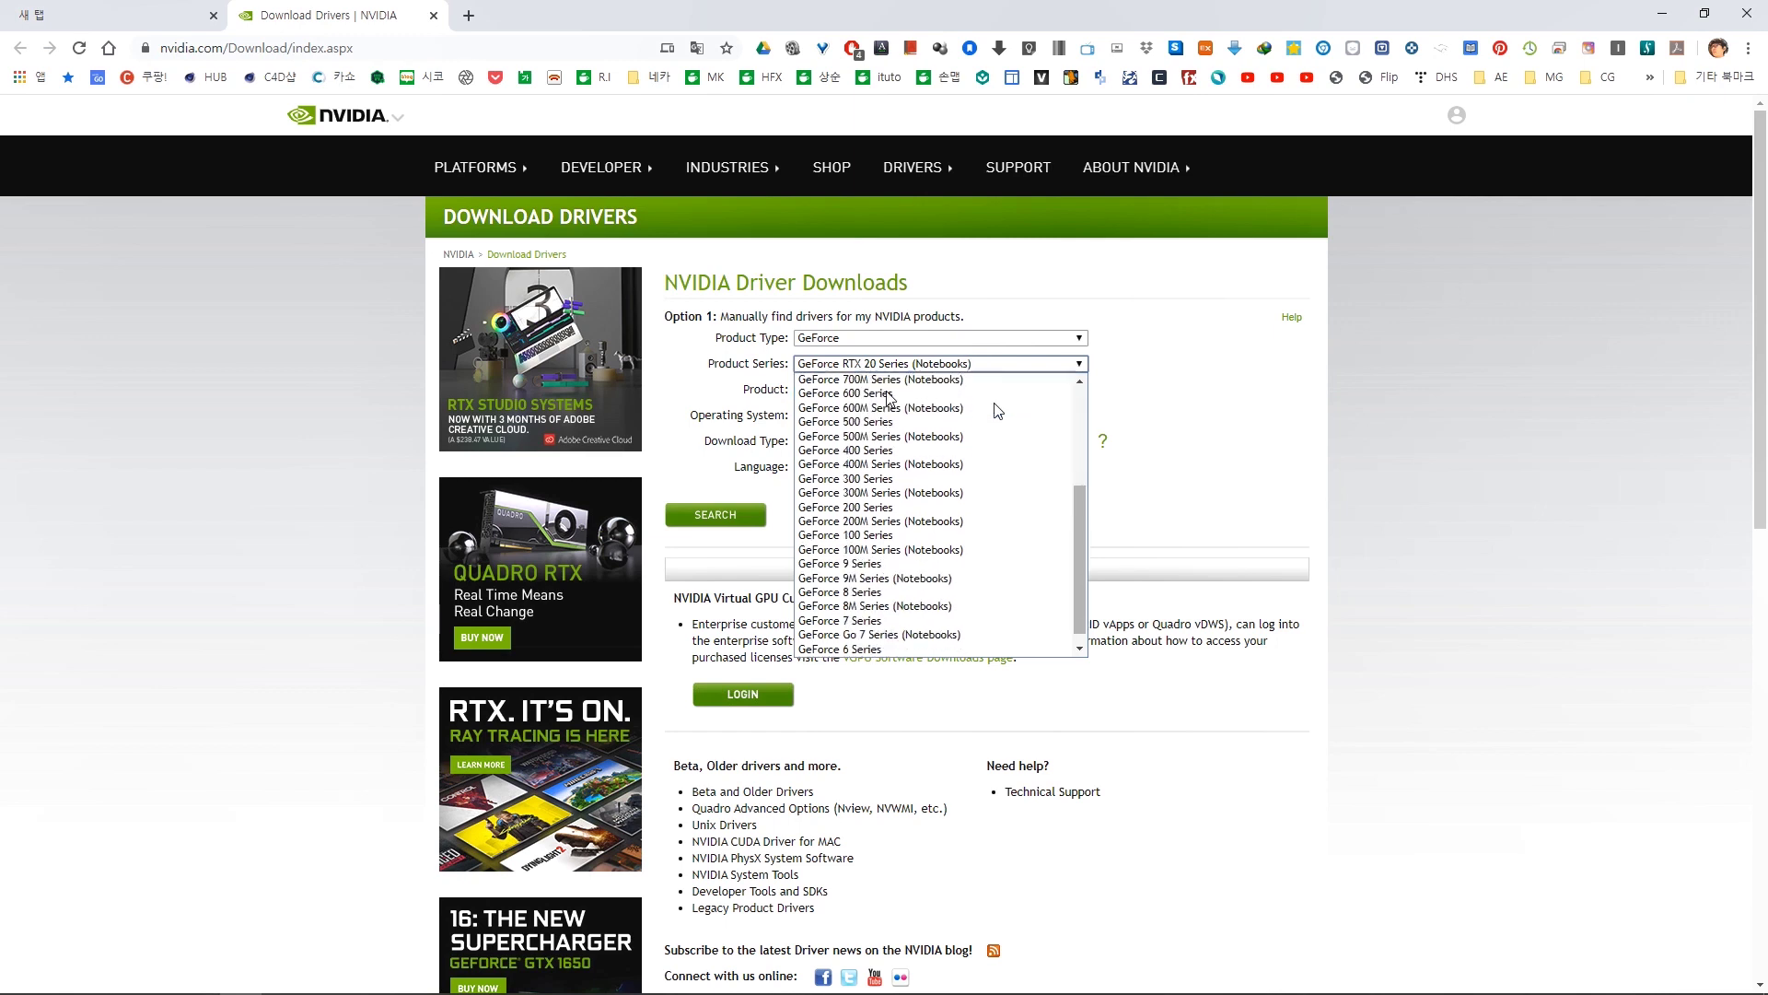
scroll(997, 411, "down", 1)
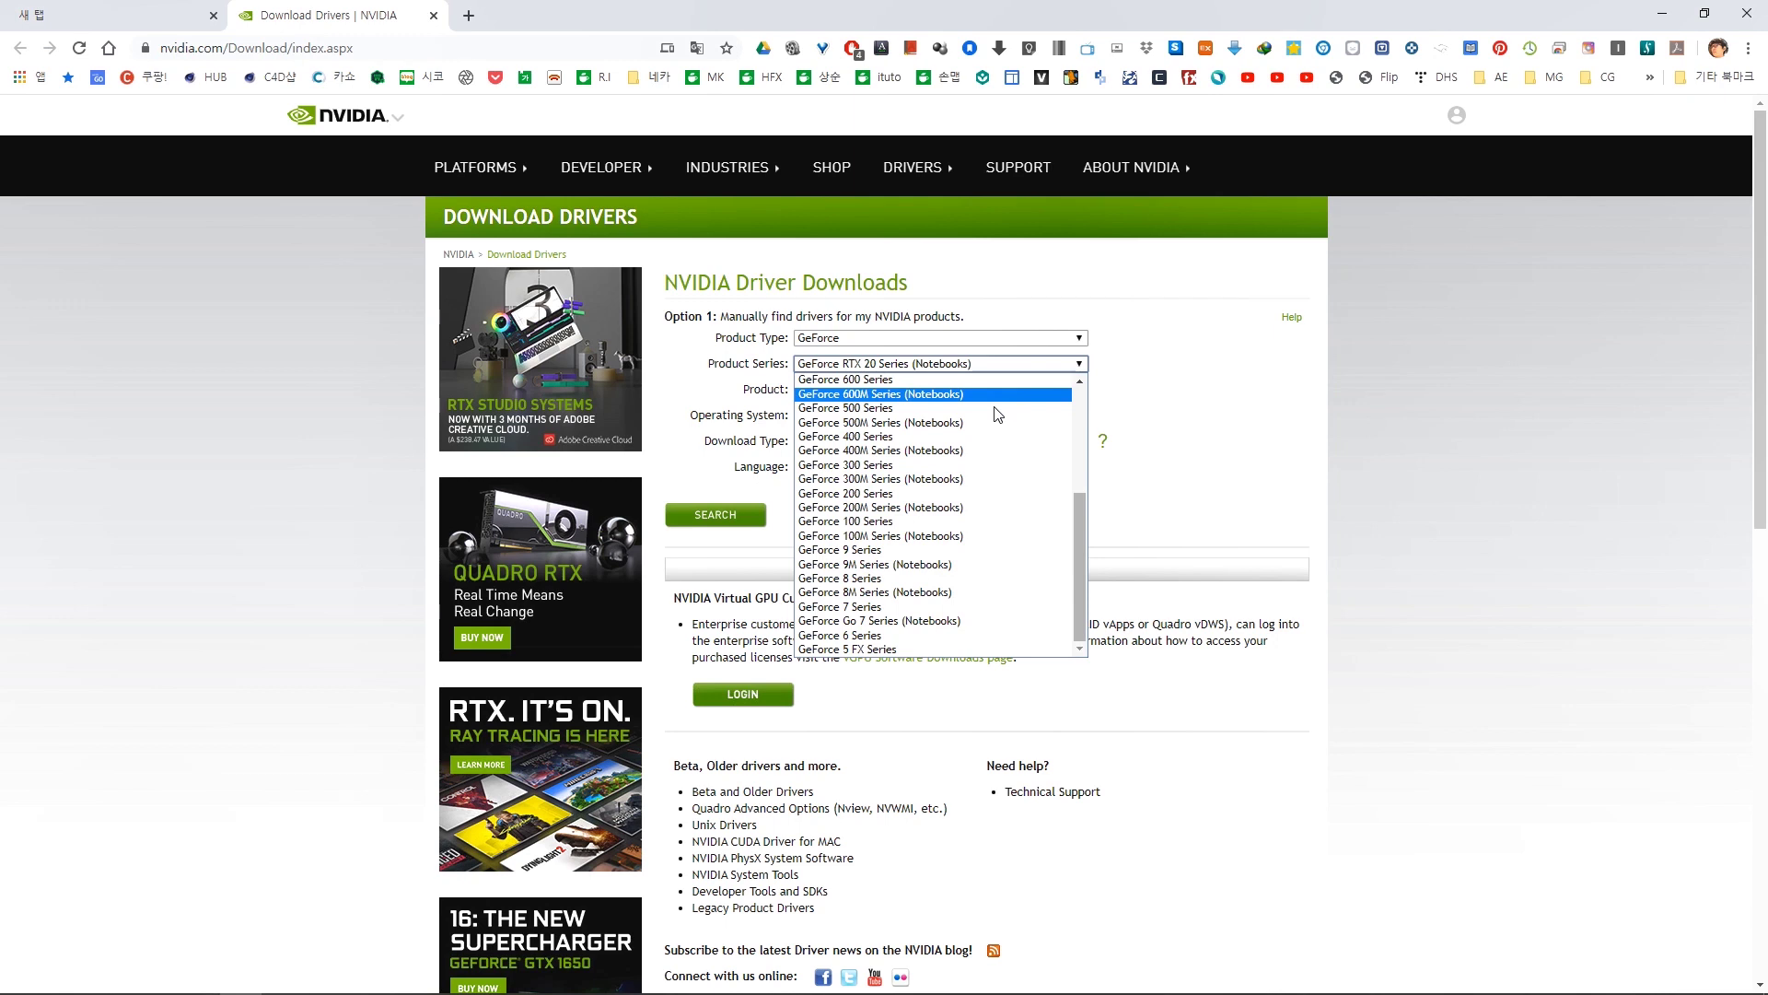
scroll(996, 413, "up", 2)
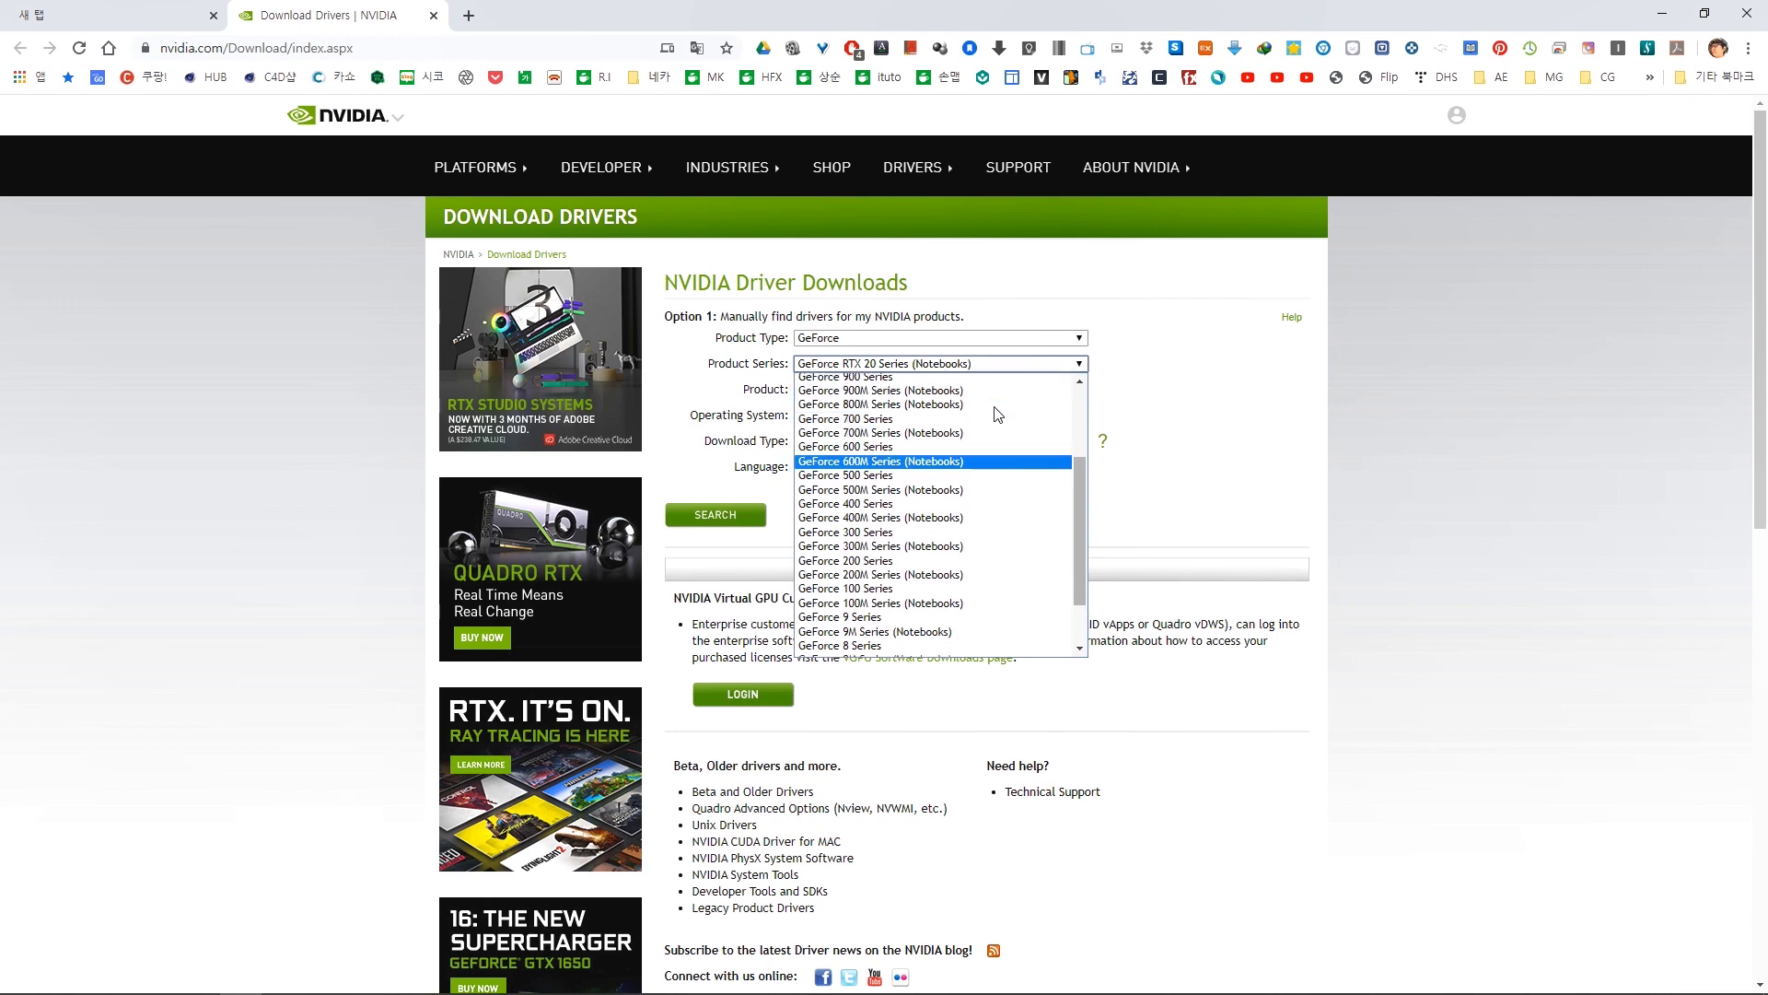
scroll(997, 413, "up", 3)
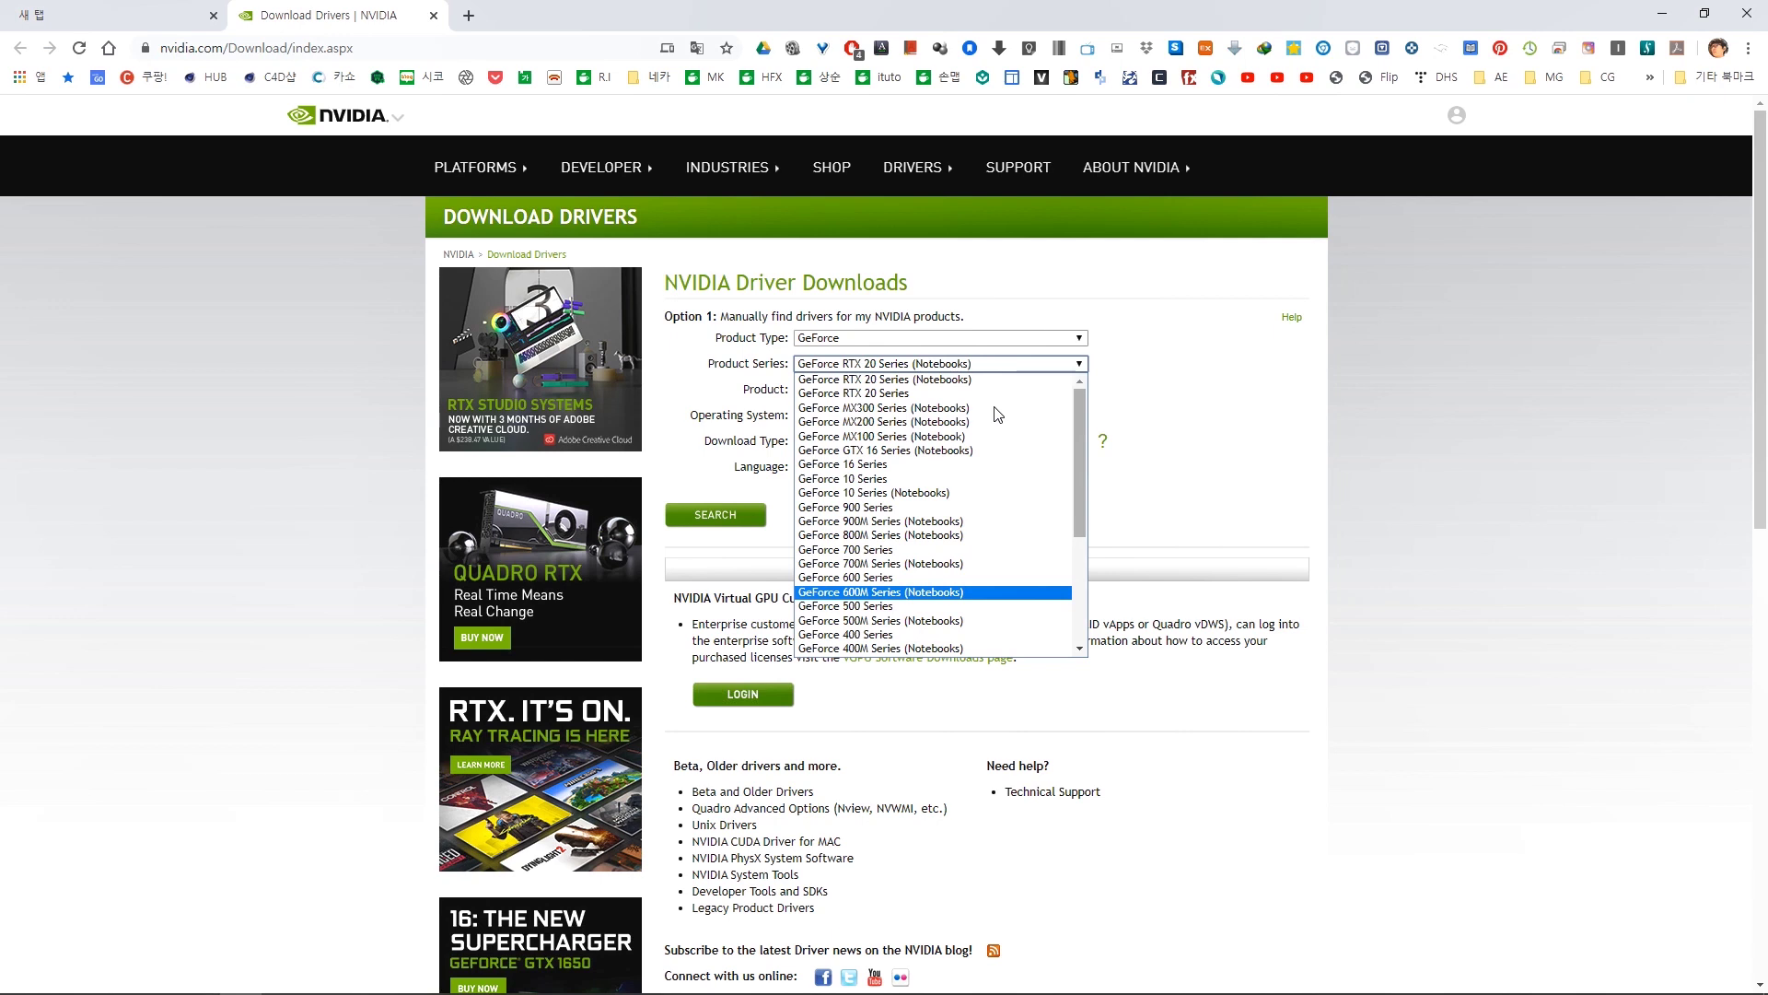
left_click(897, 478)
left_click(910, 391)
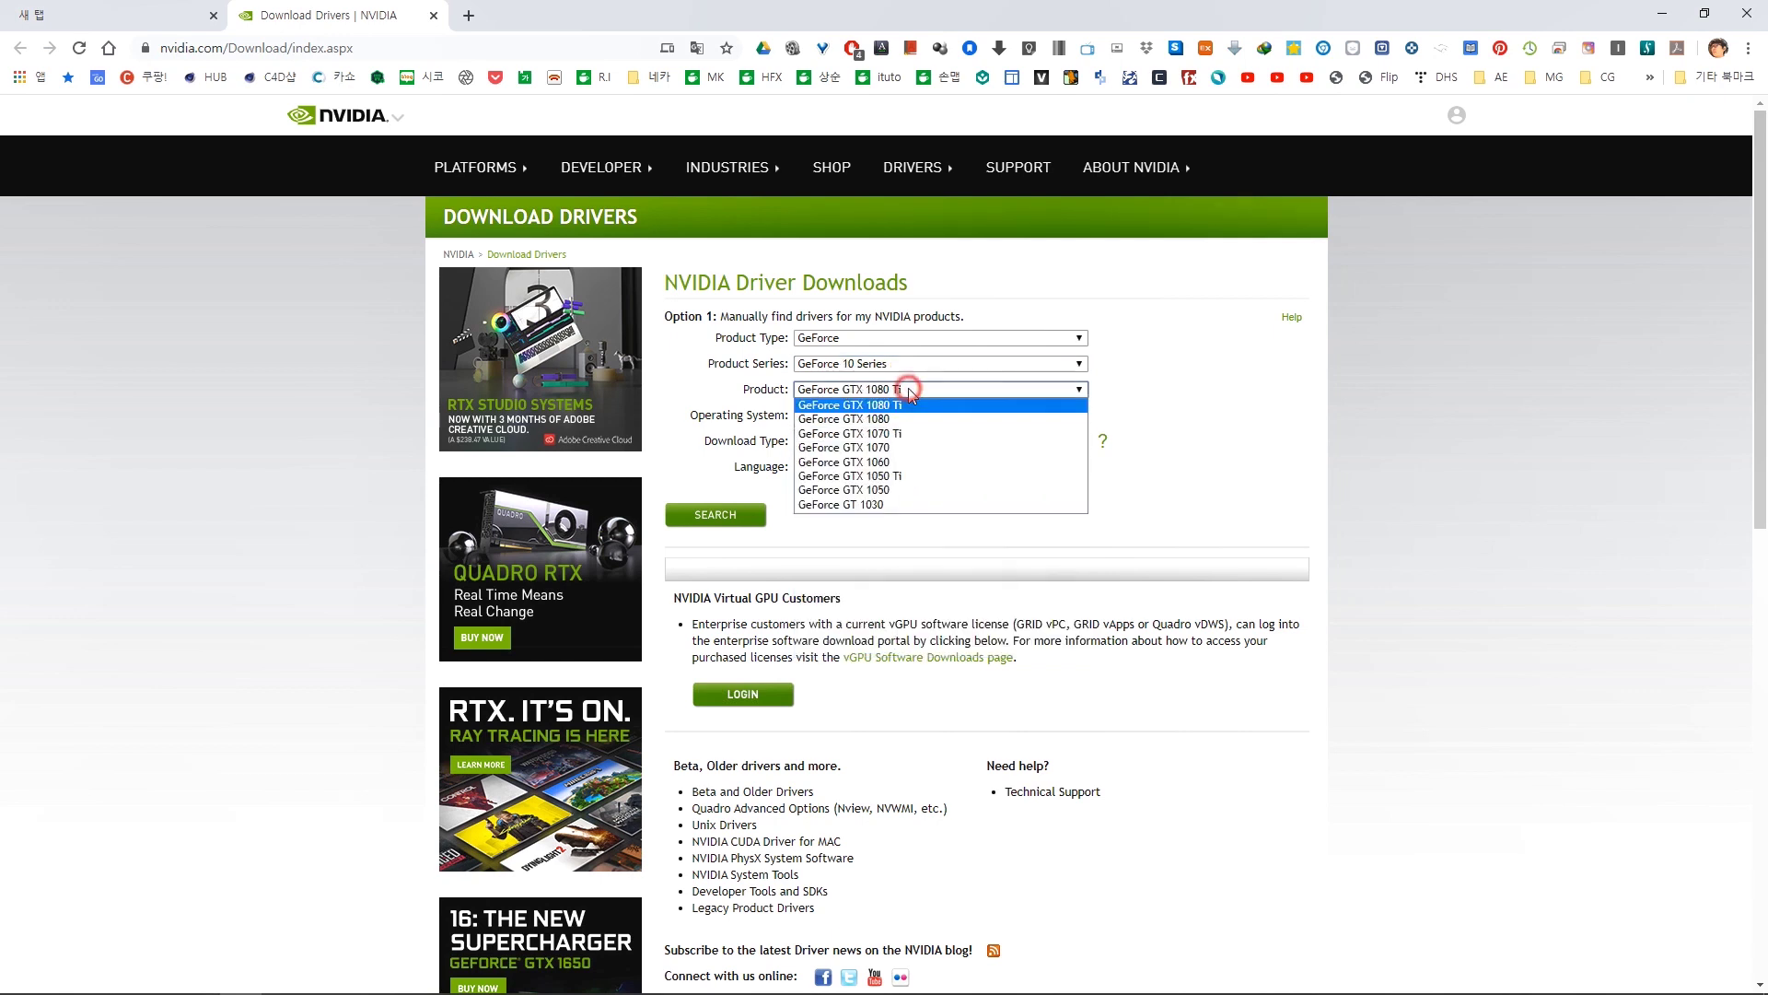
left_click(908, 475)
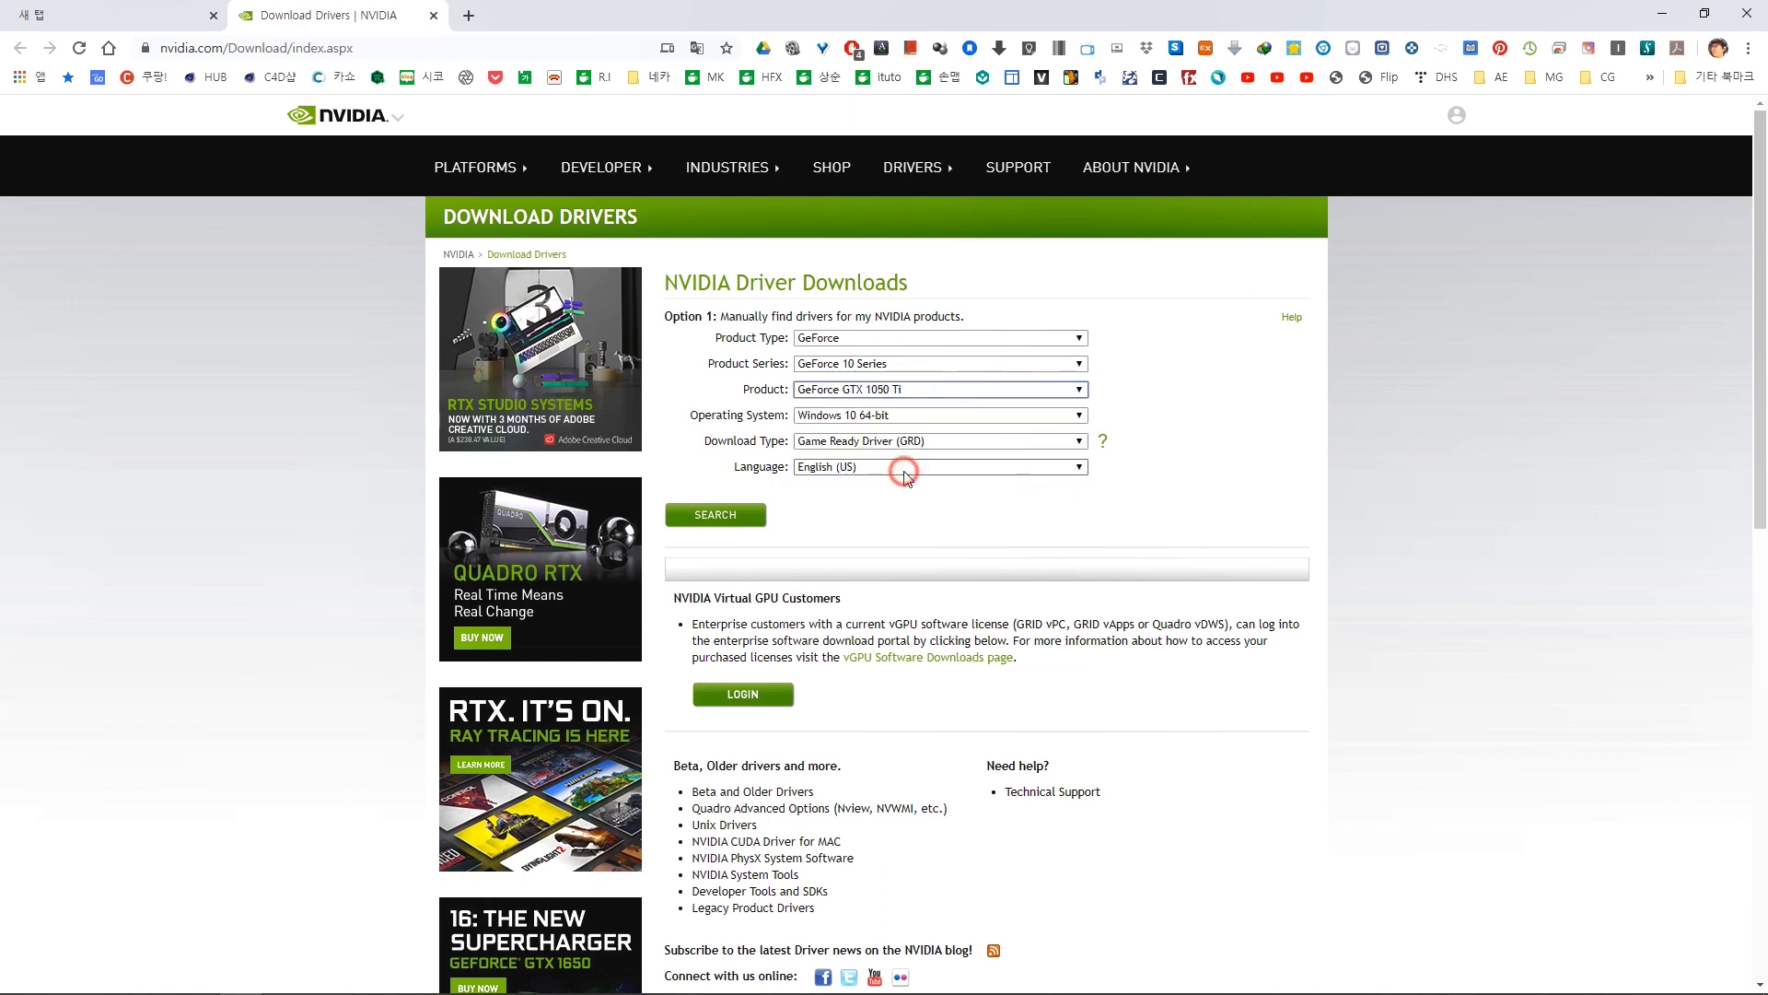
key("super+e")
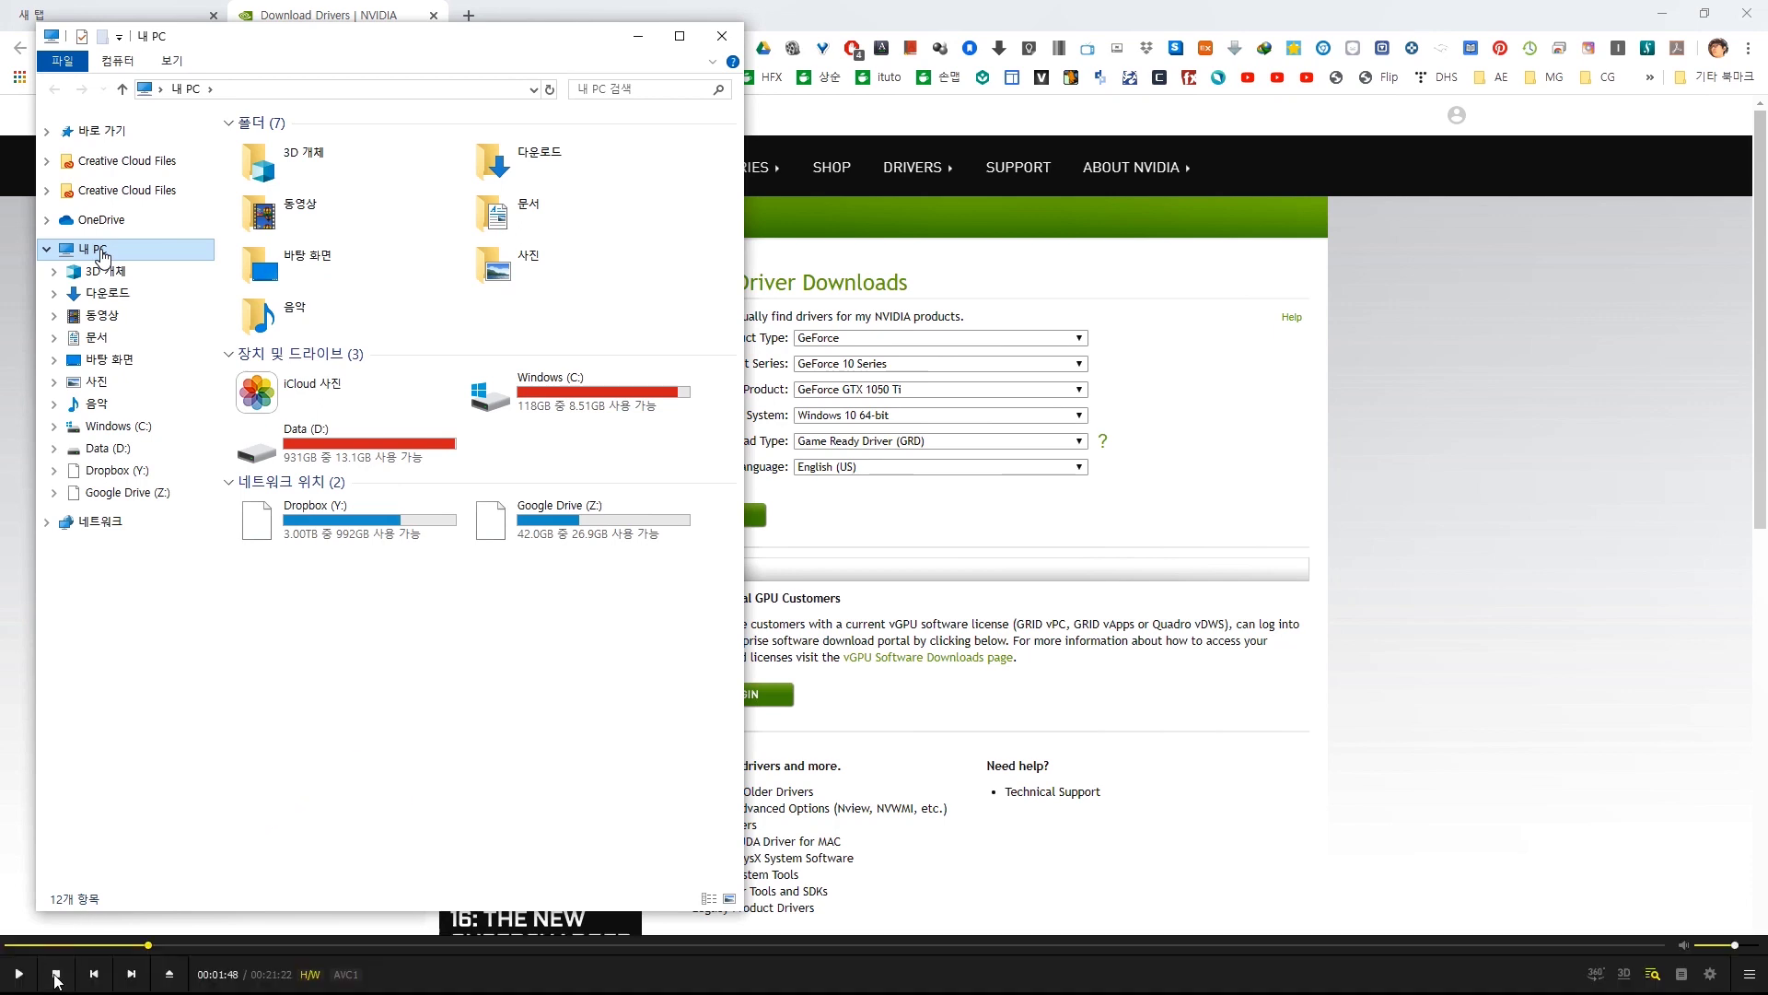
Check that Device Manager lists the NVIDIA GeForce GTX 1050 Ti, then return to the driver page.
left_click(24, 978)
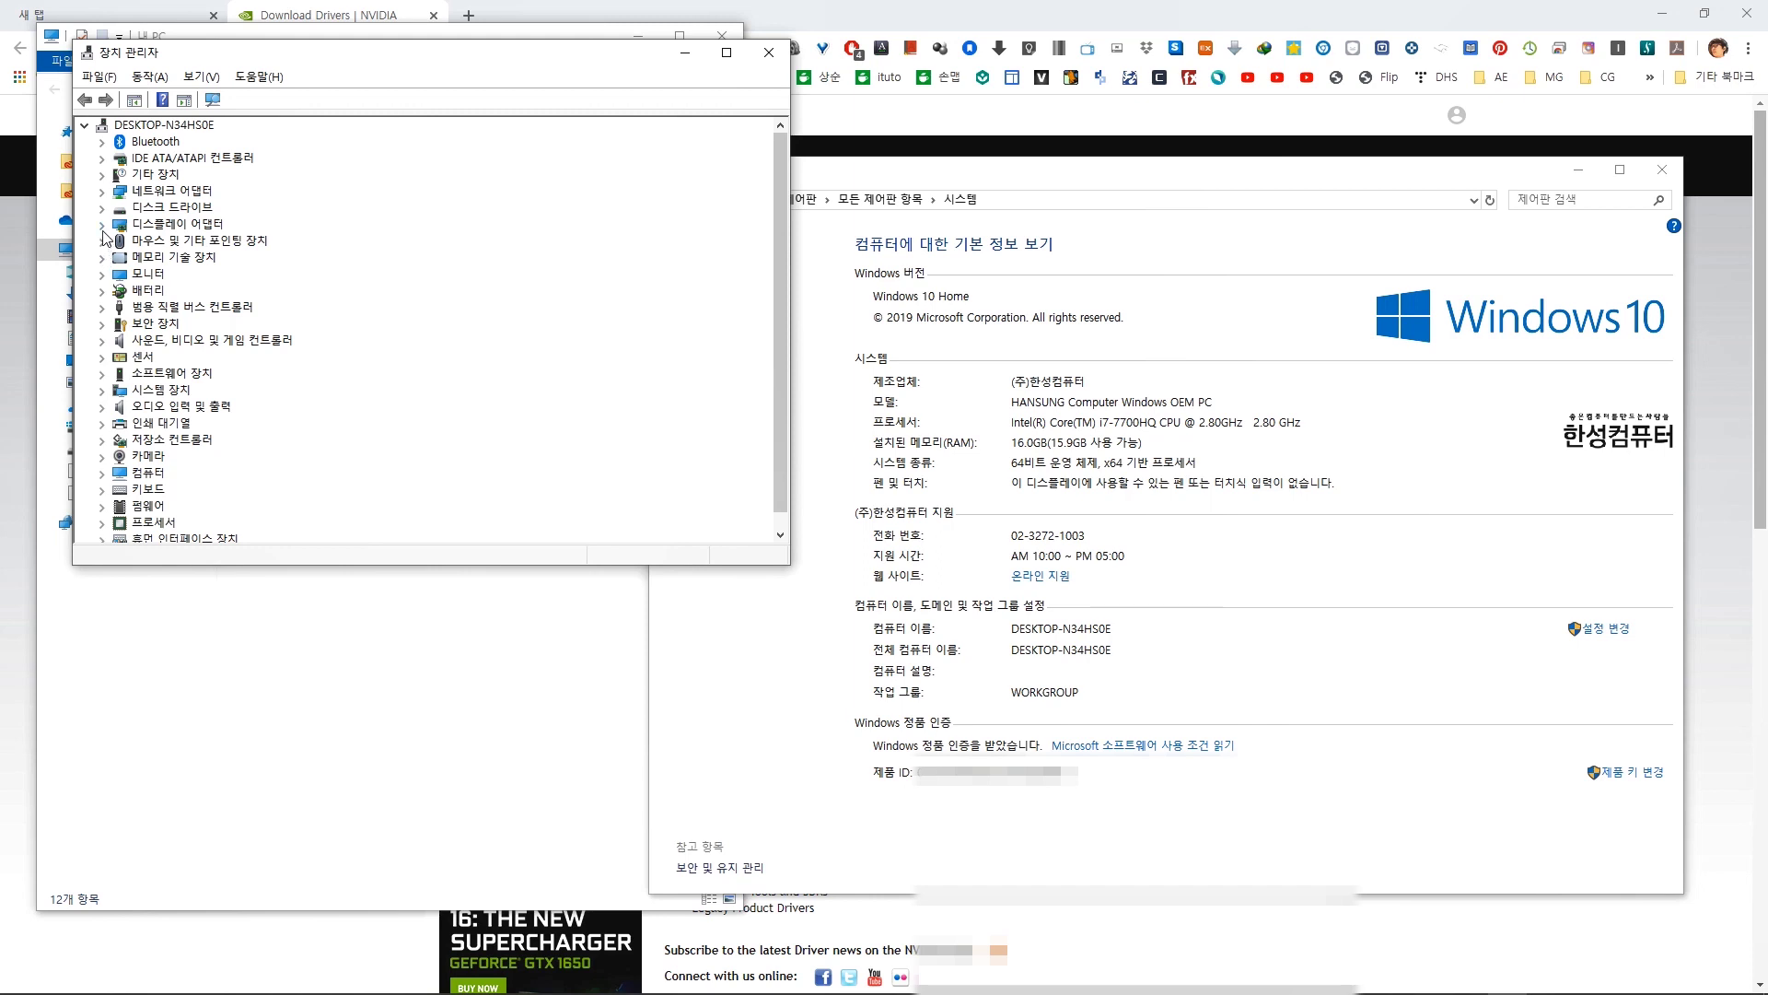
left_click(103, 224)
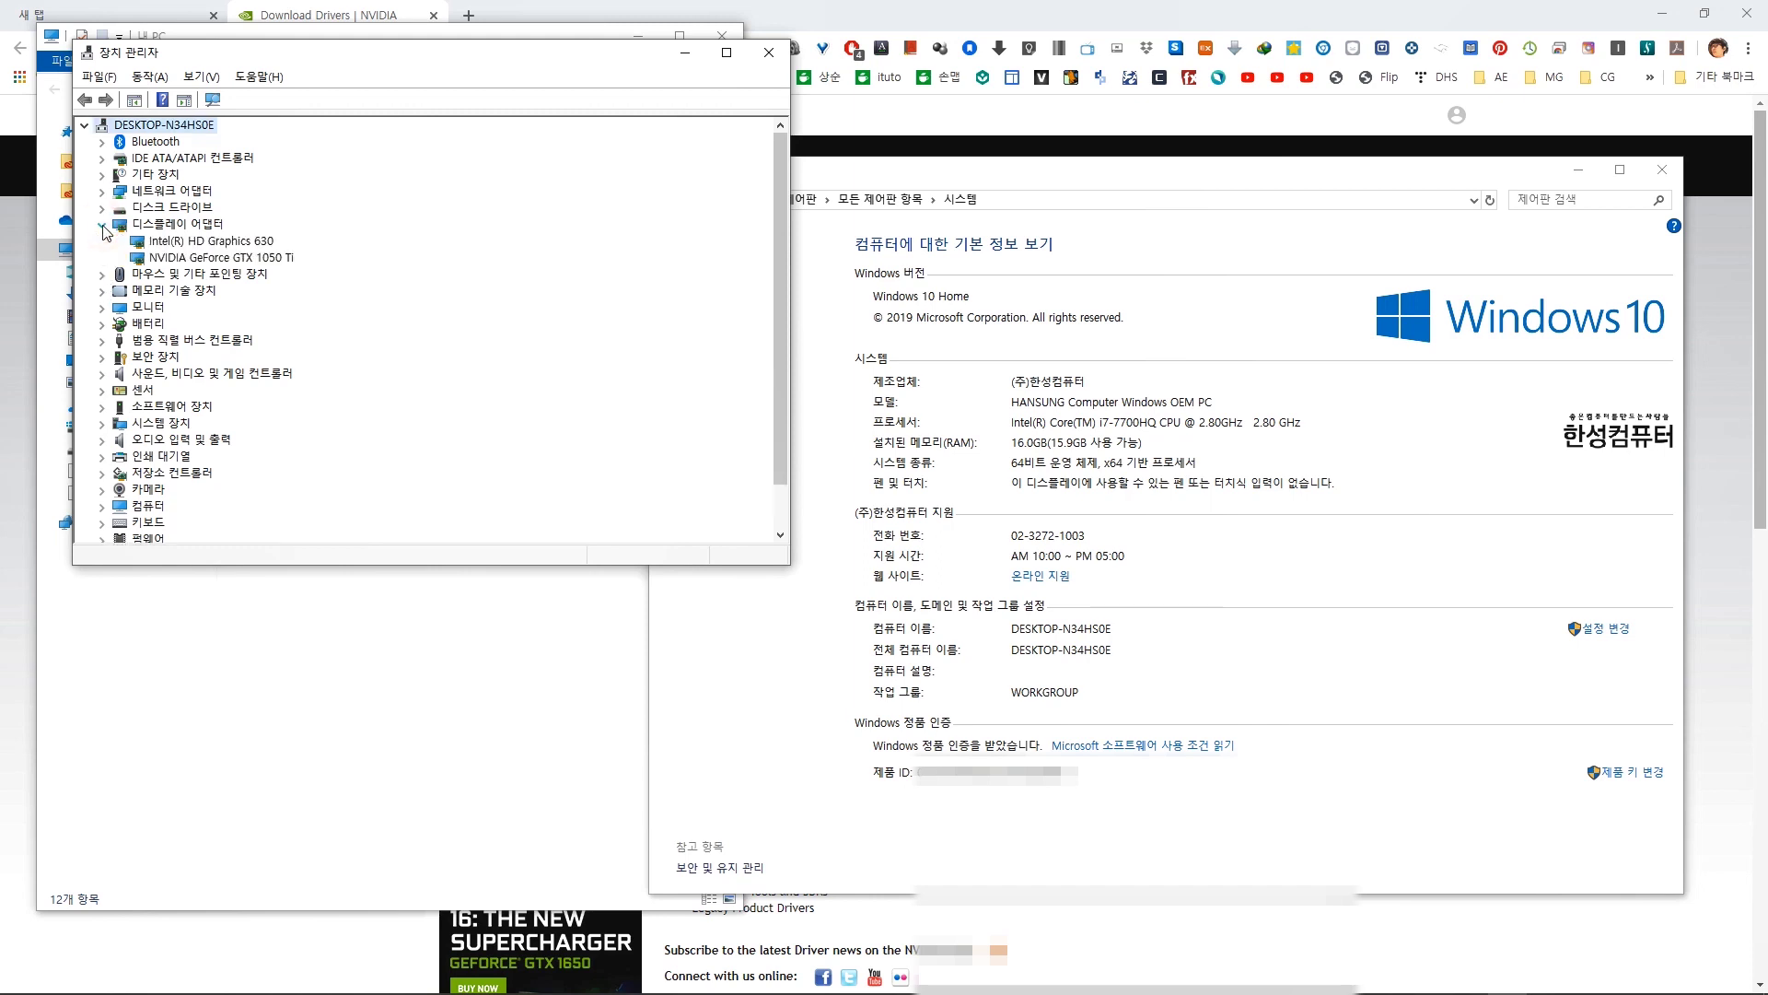
left_click(235, 260)
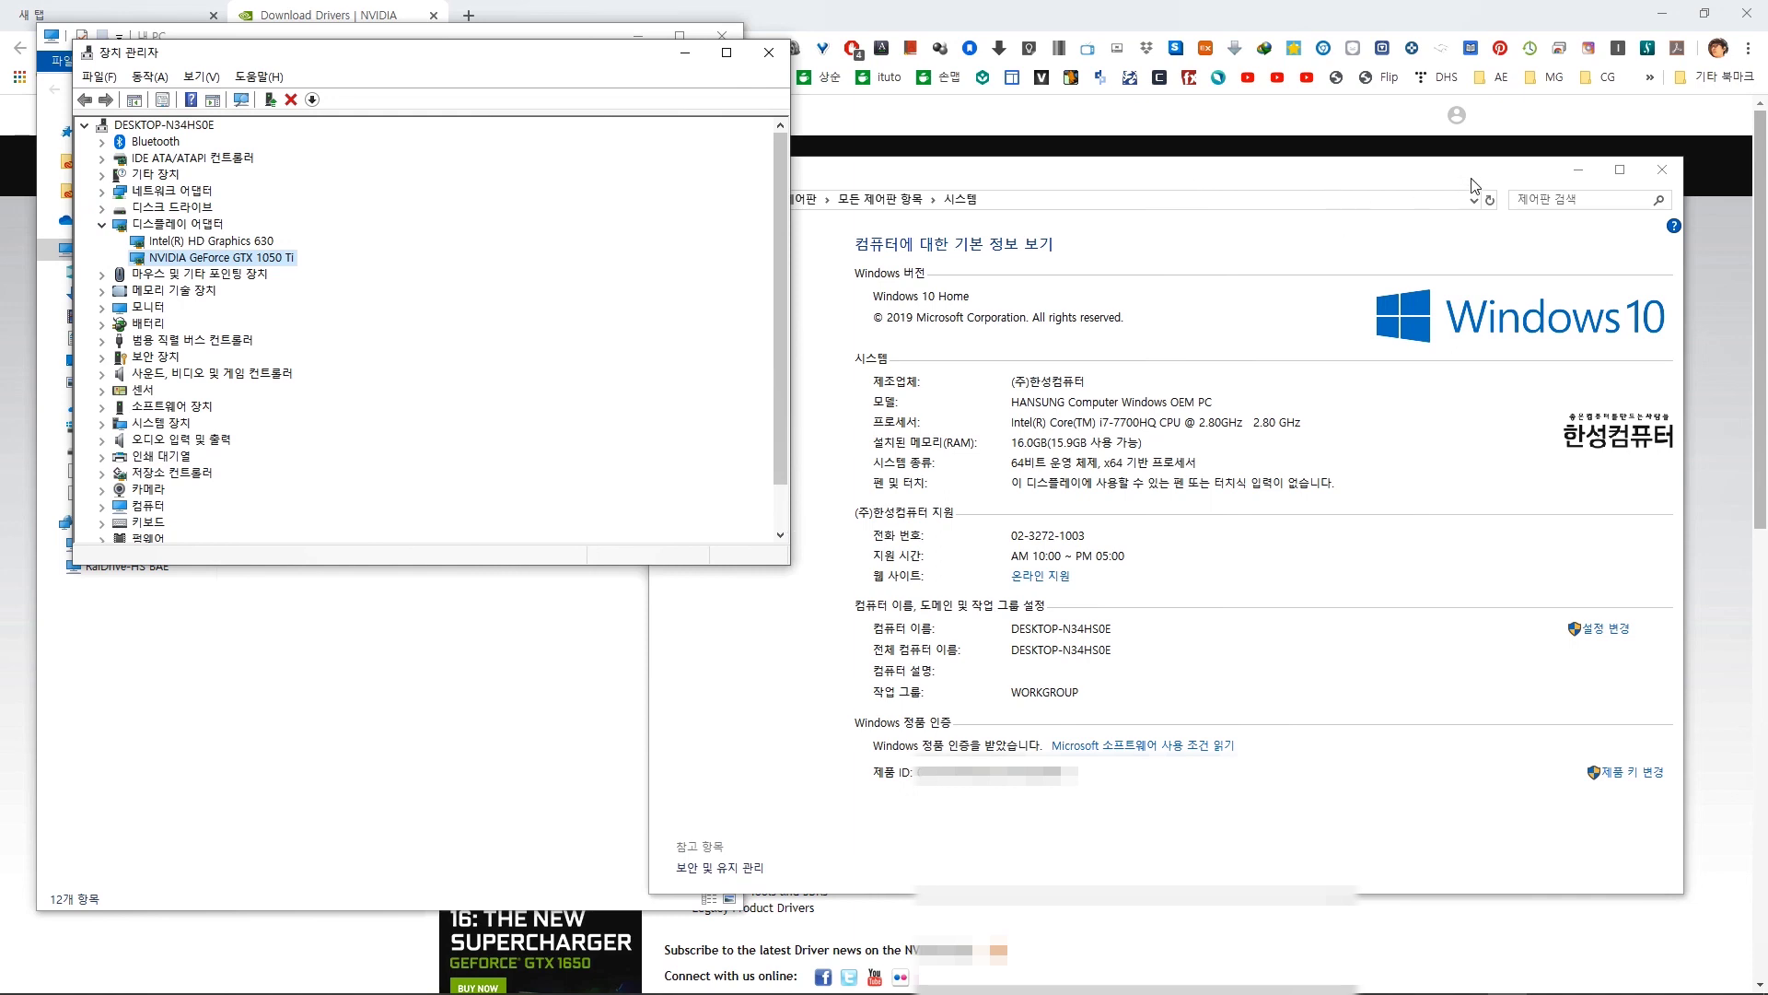
left_click(1713, 346)
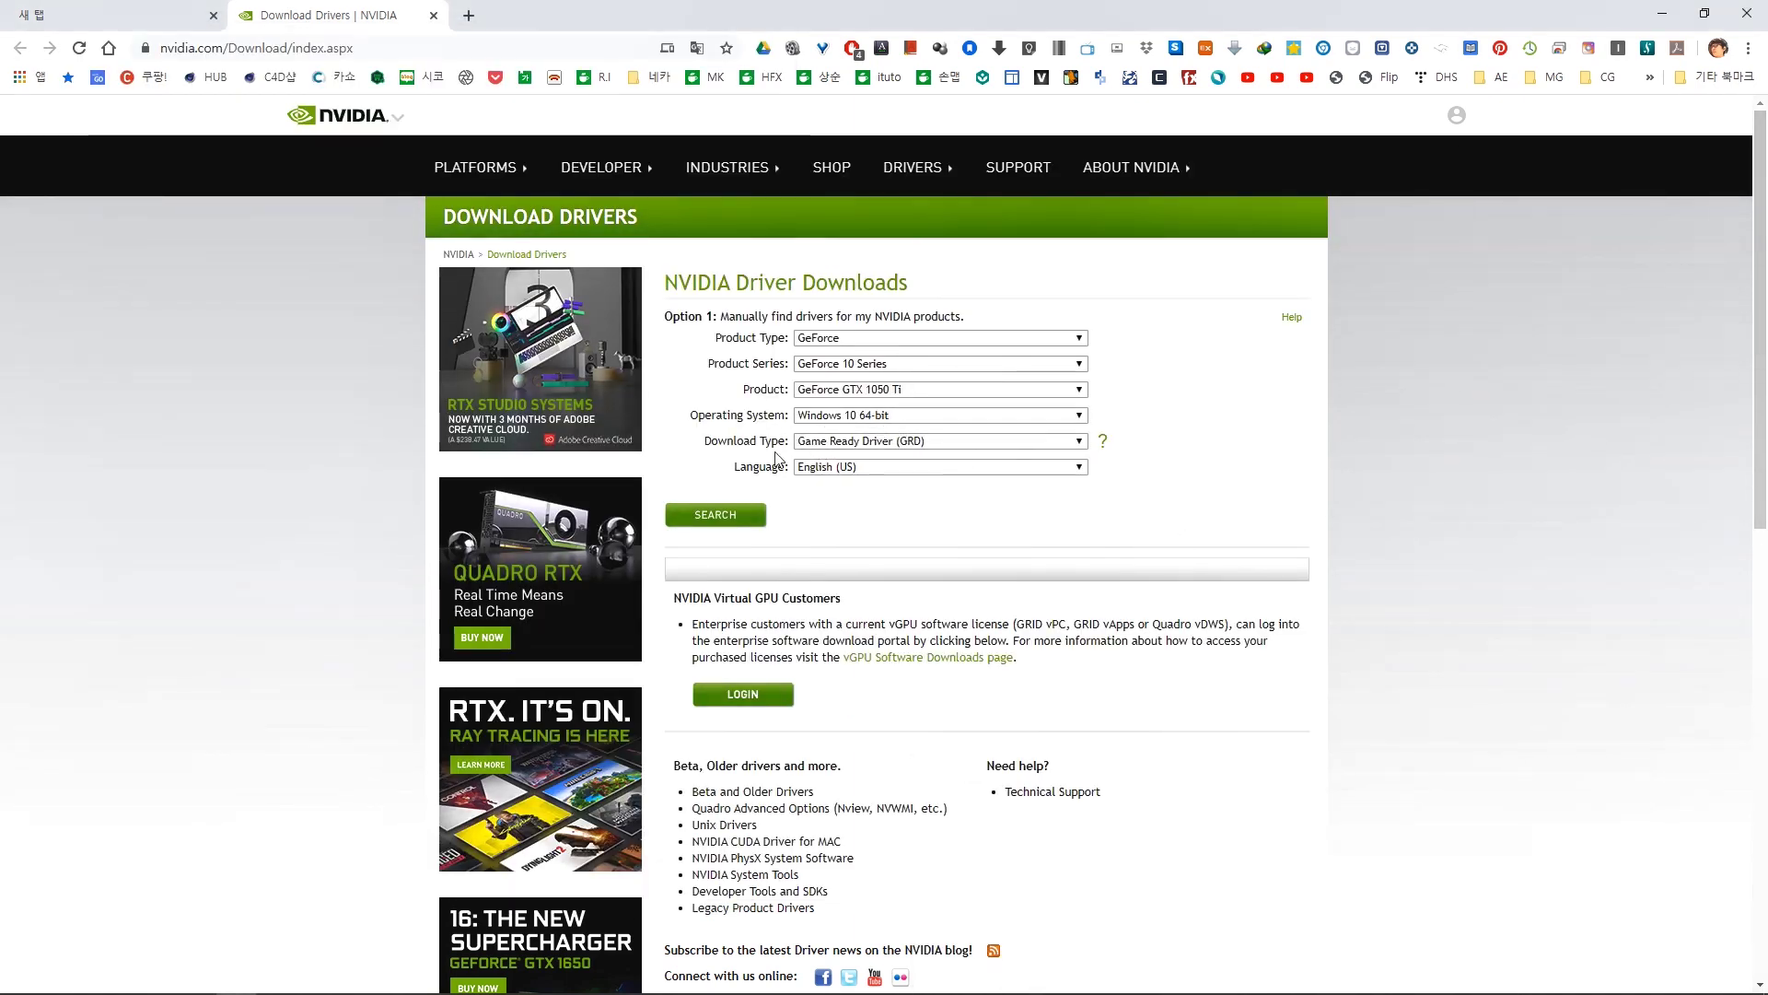
Search for the Korean Studio Driver (SD), reaching the 442.92 driver page (530.23 MB).
left_click(942, 441)
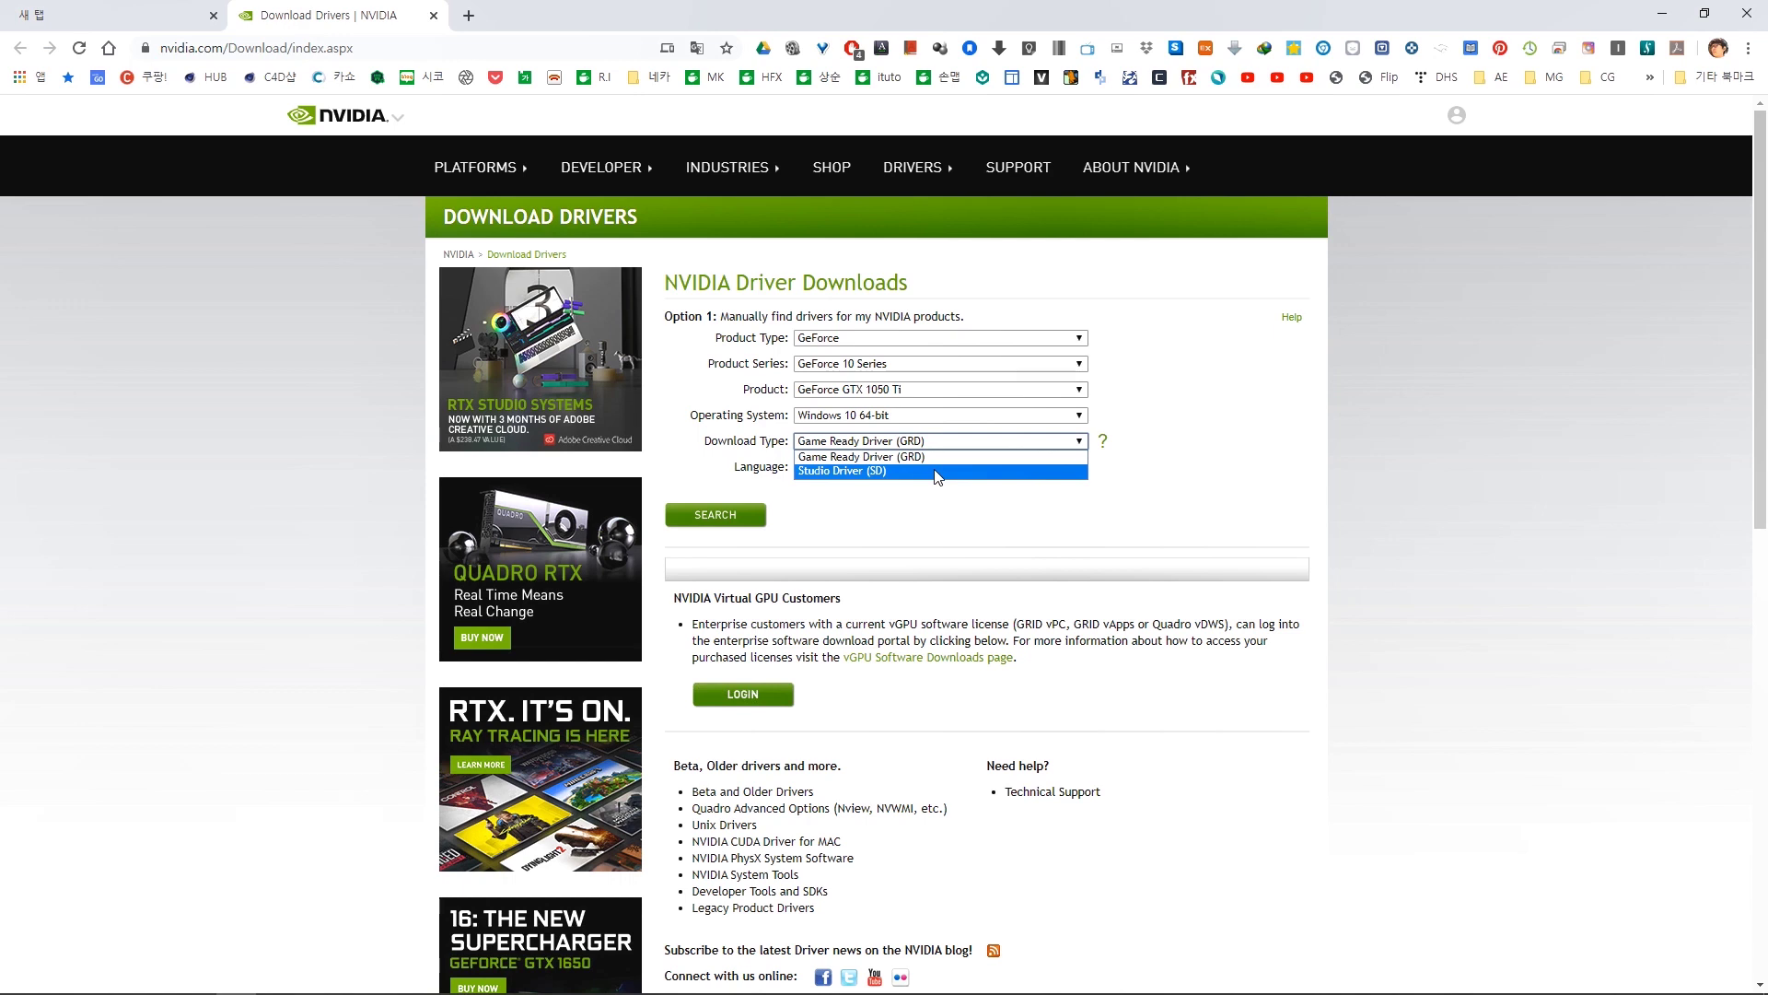
left_click(940, 474)
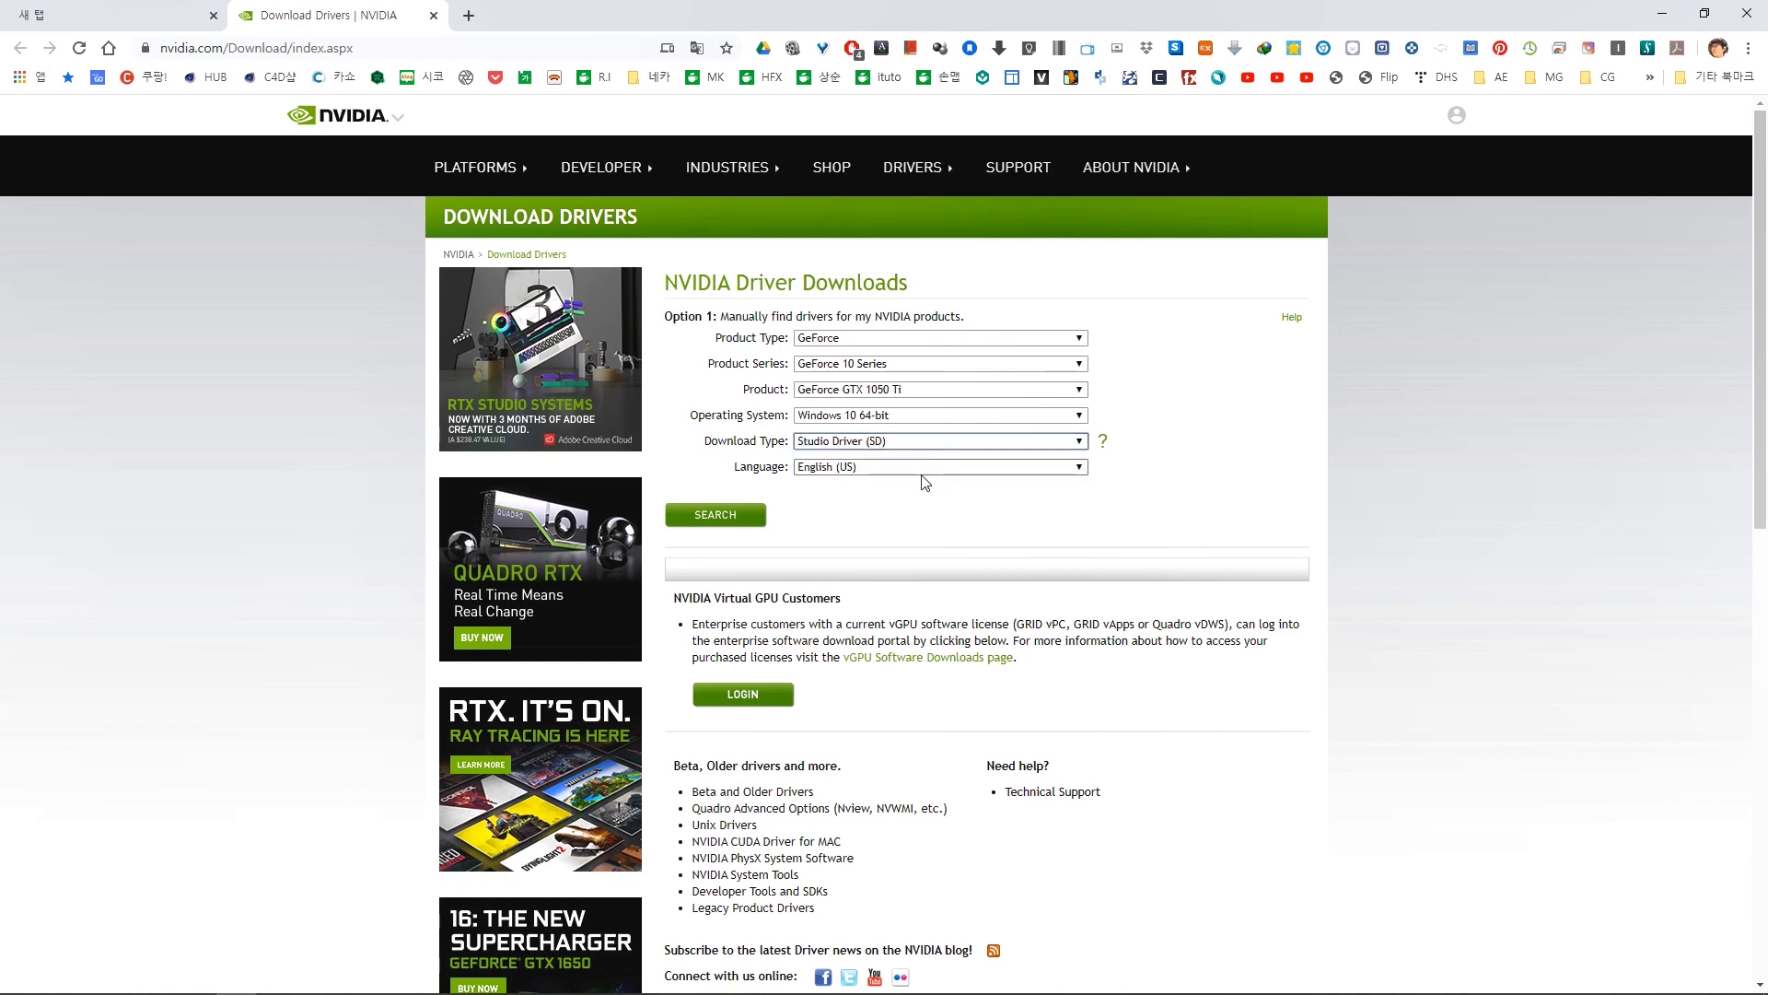
left_click(909, 467)
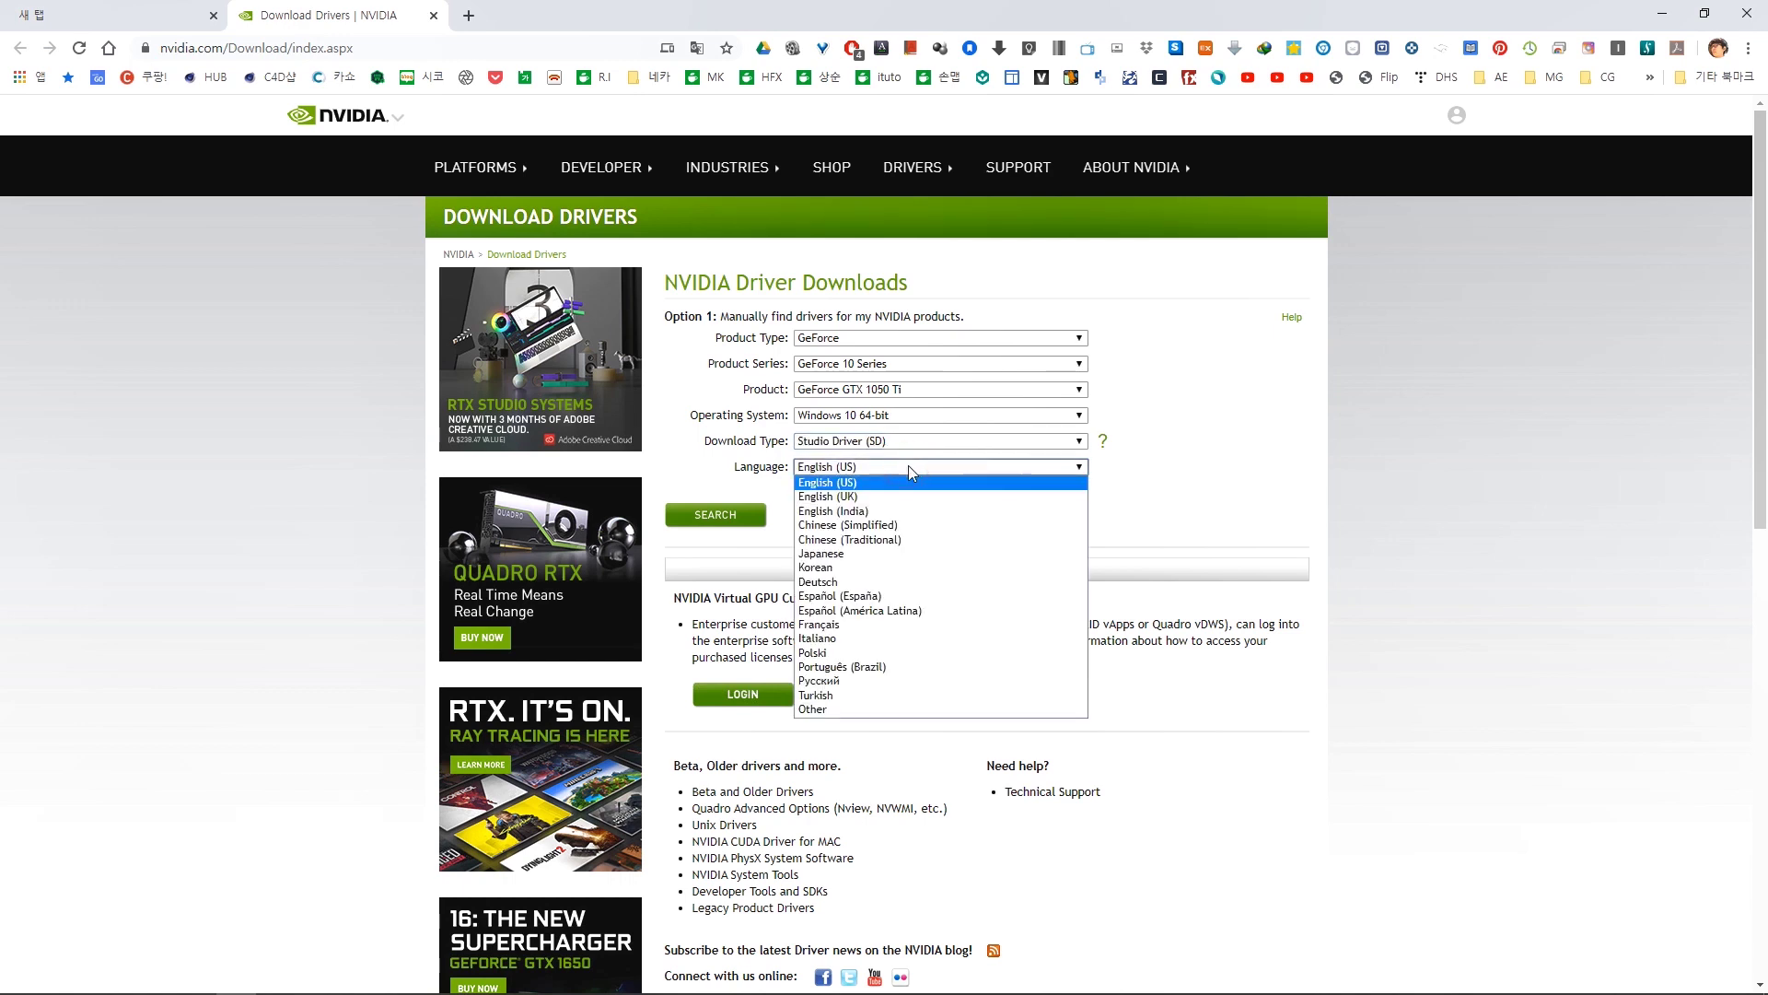
left_click(882, 566)
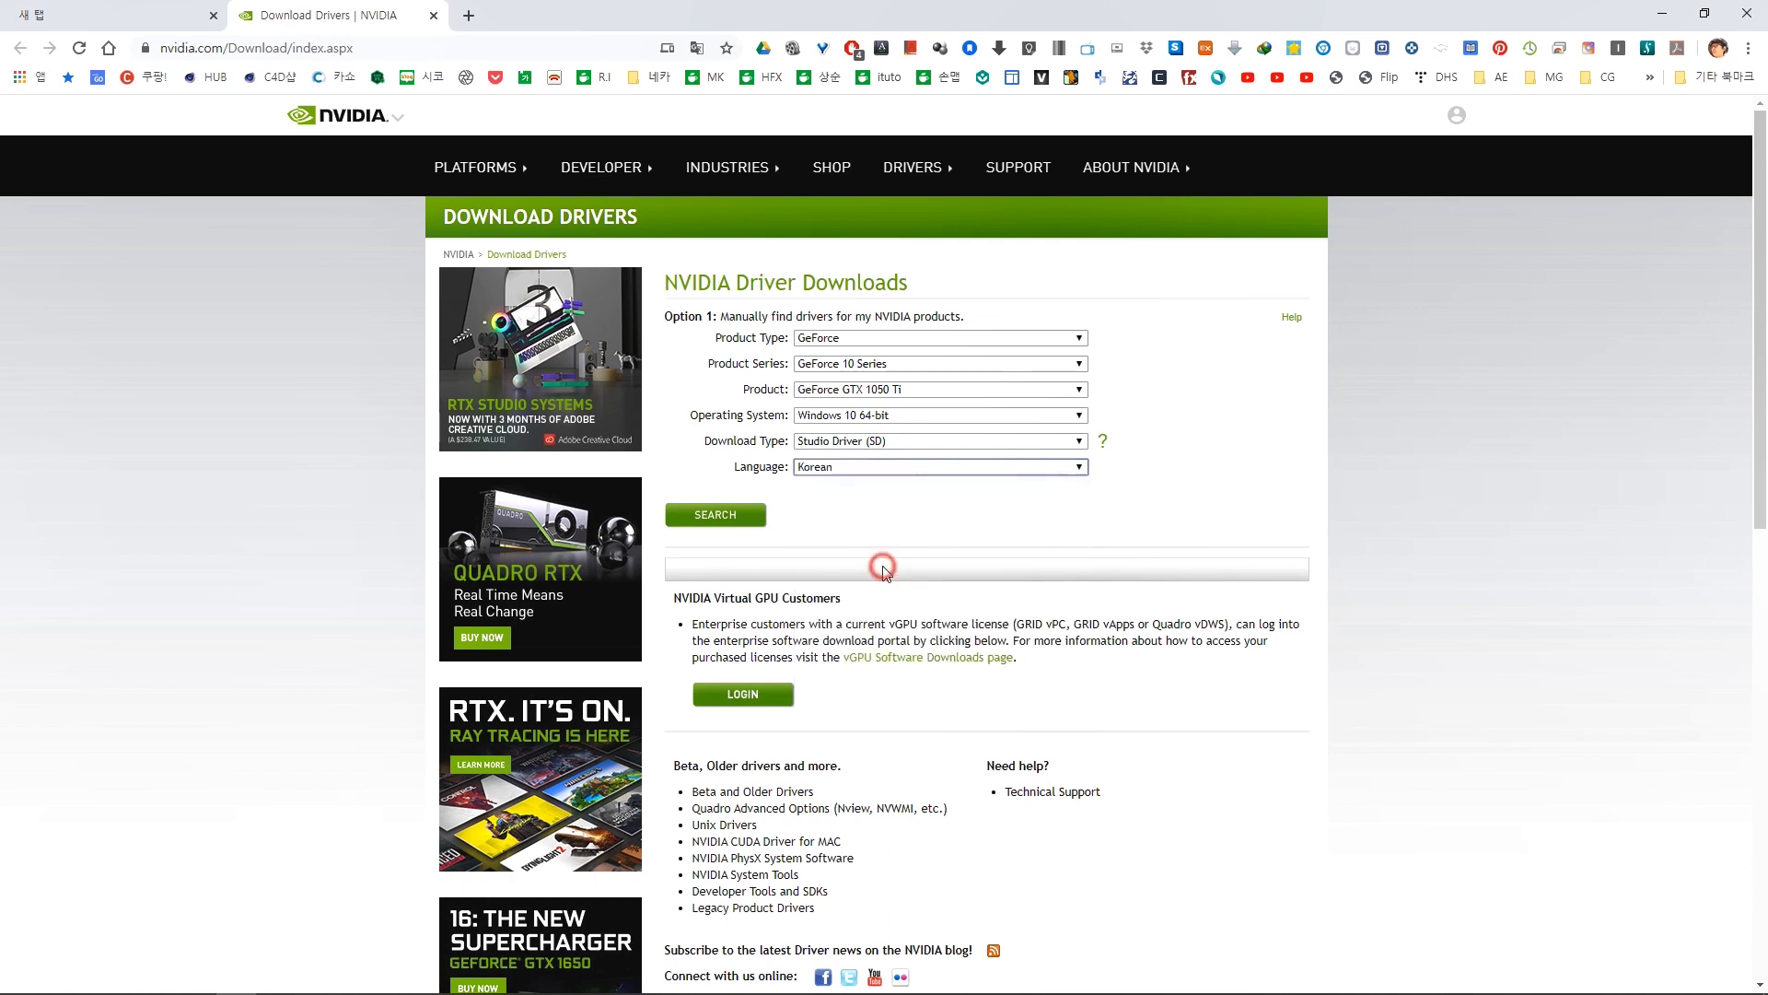
left_click(752, 521)
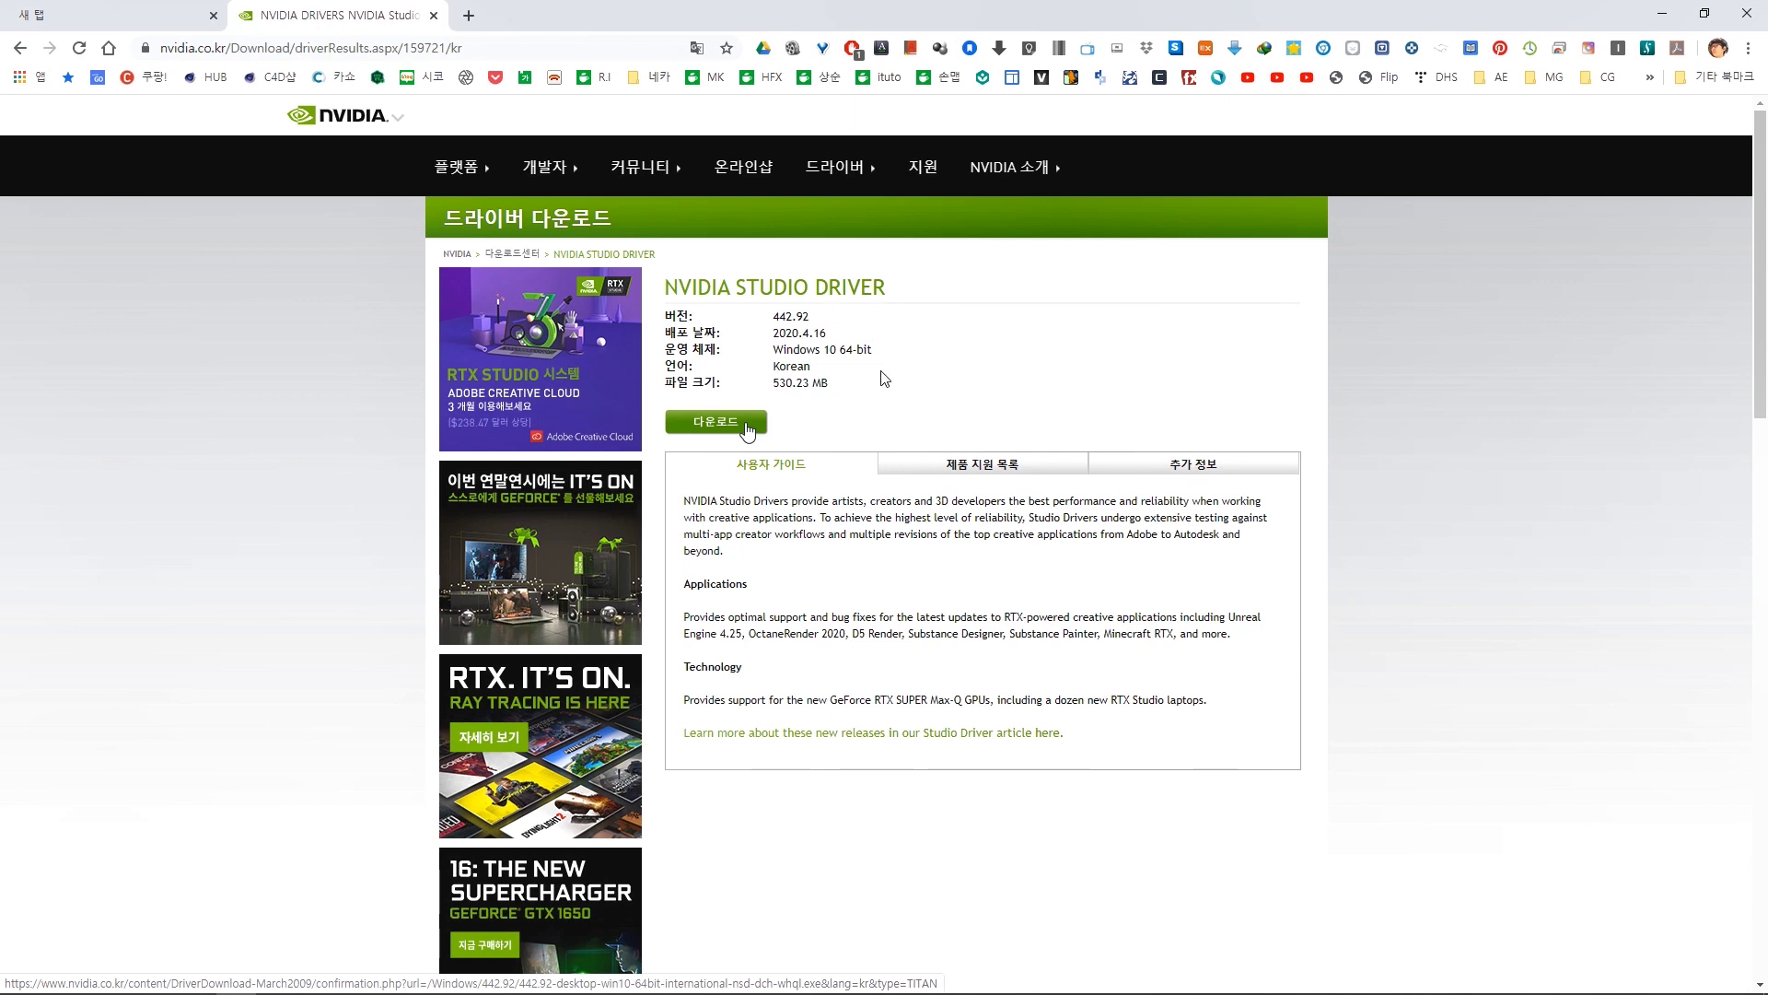
Download the Studio Driver 442.92 package and run the installer from the Downloads folder.
left_click(748, 426)
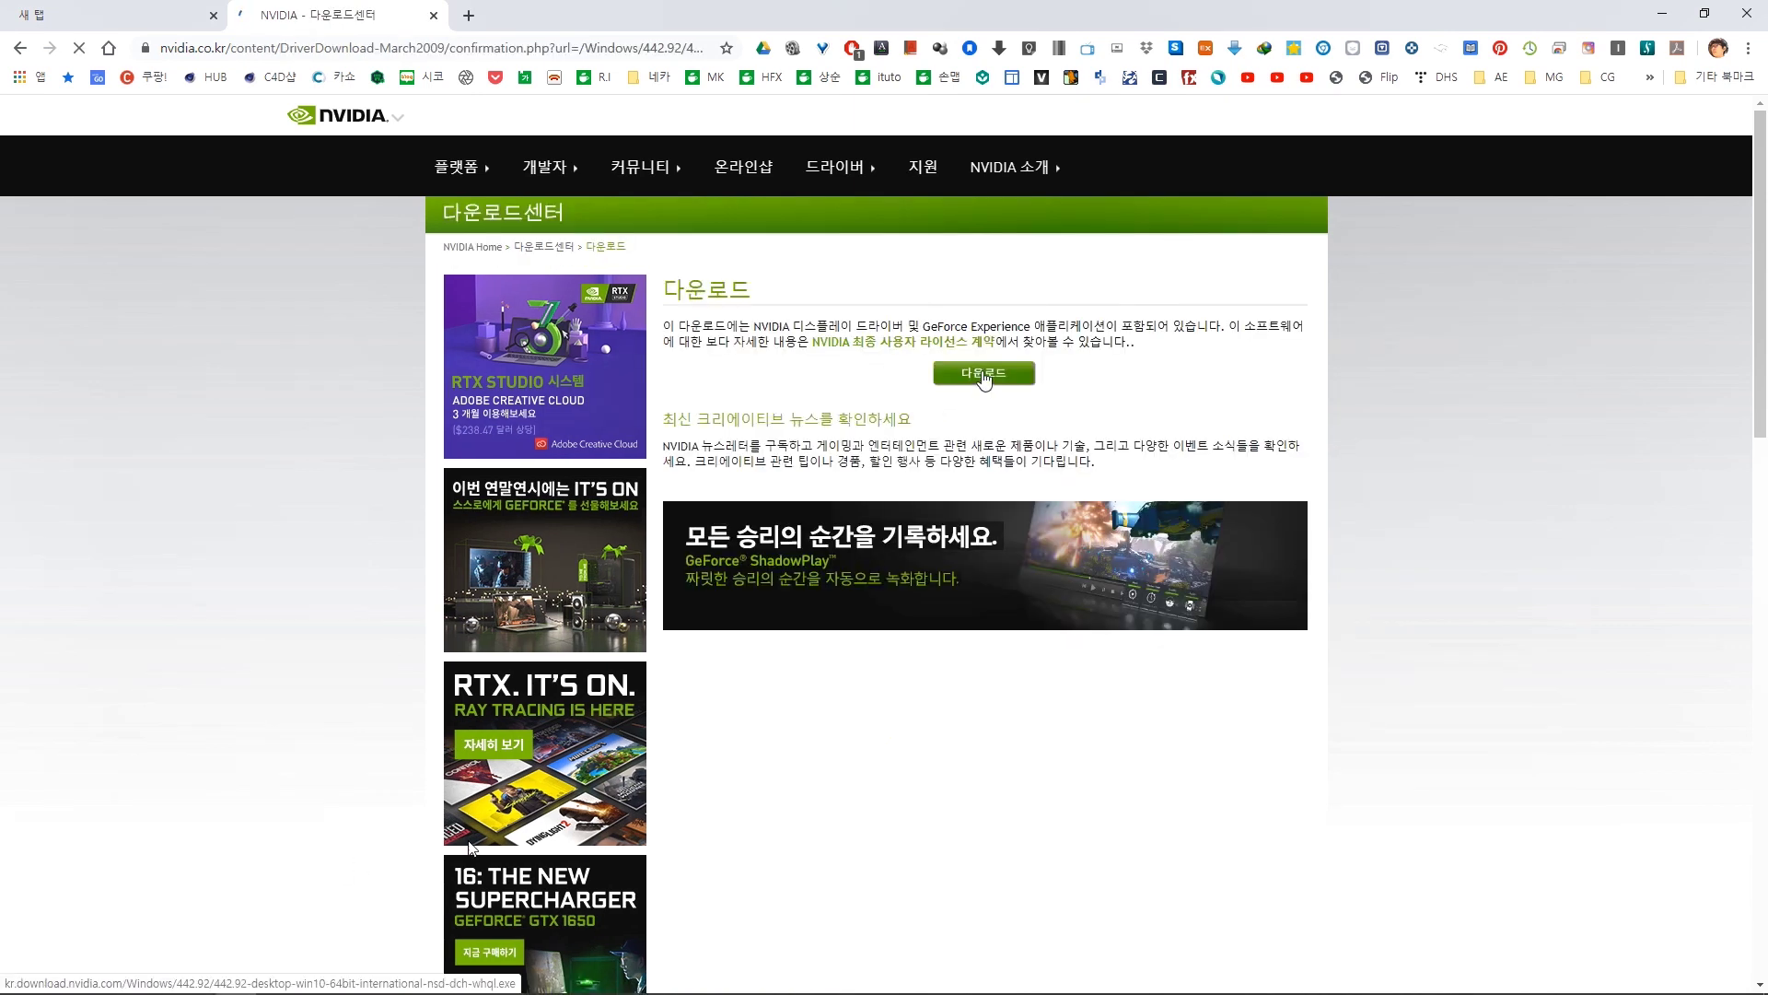
left_click(983, 378)
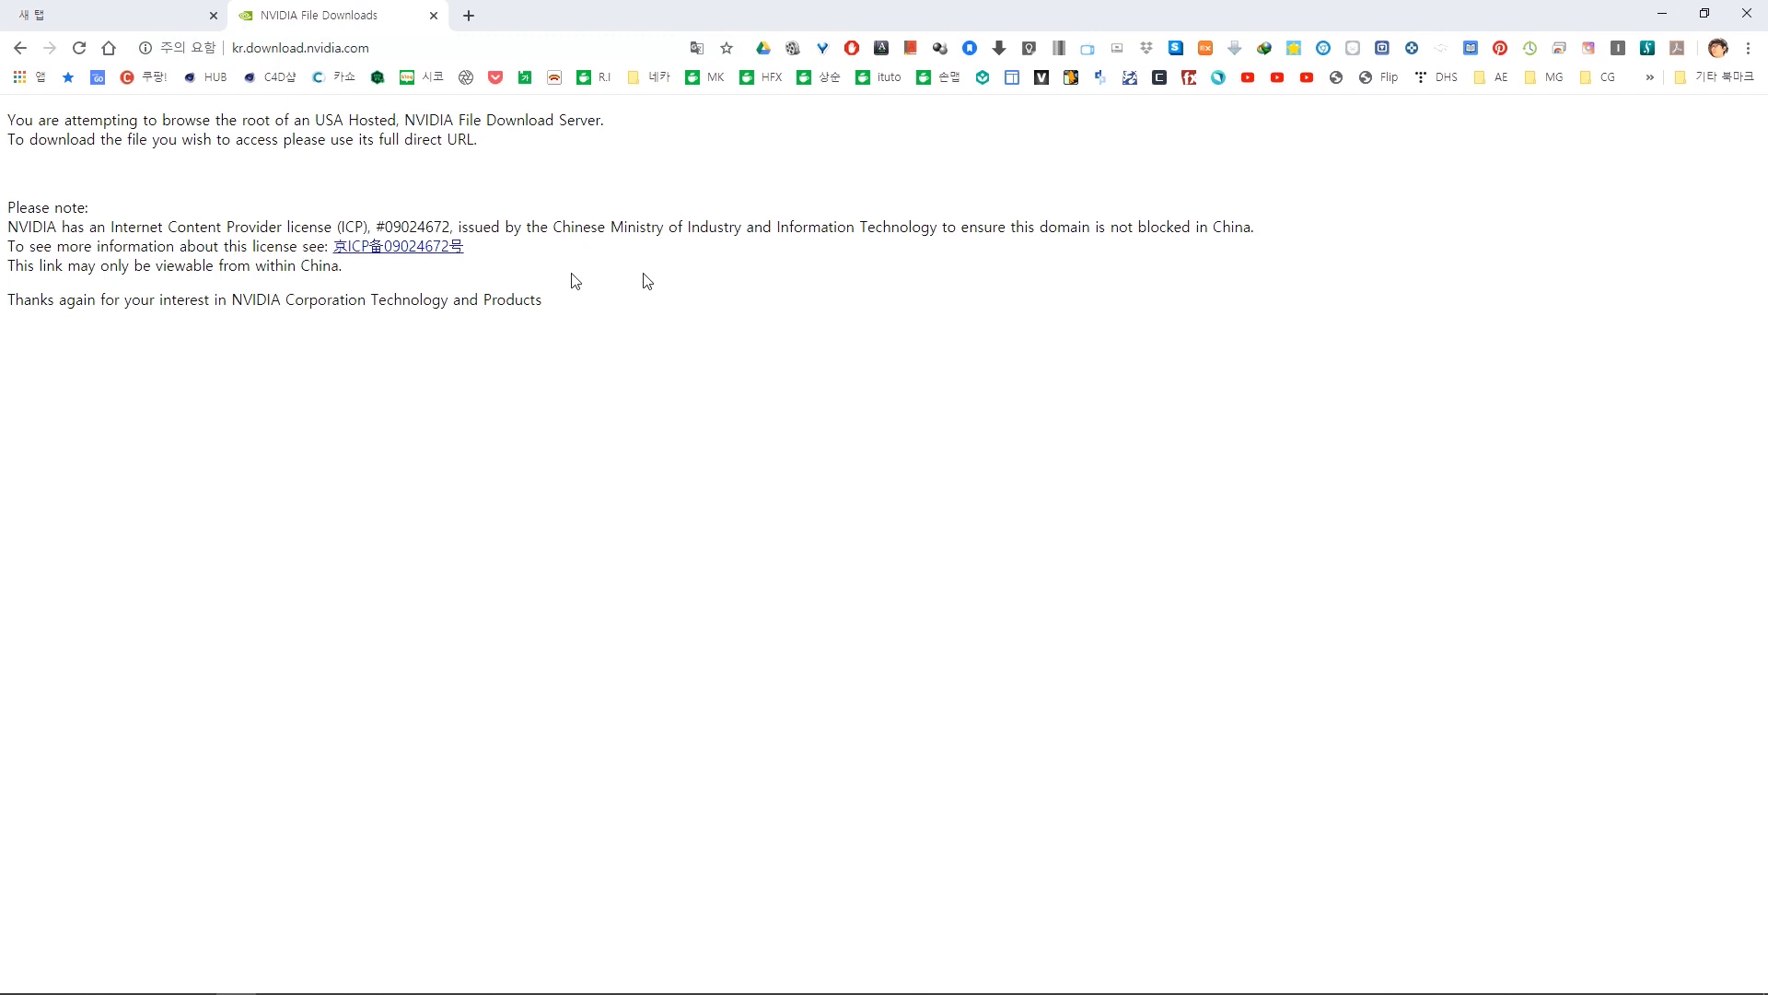
left_click_drag(554, 228, 648, 226)
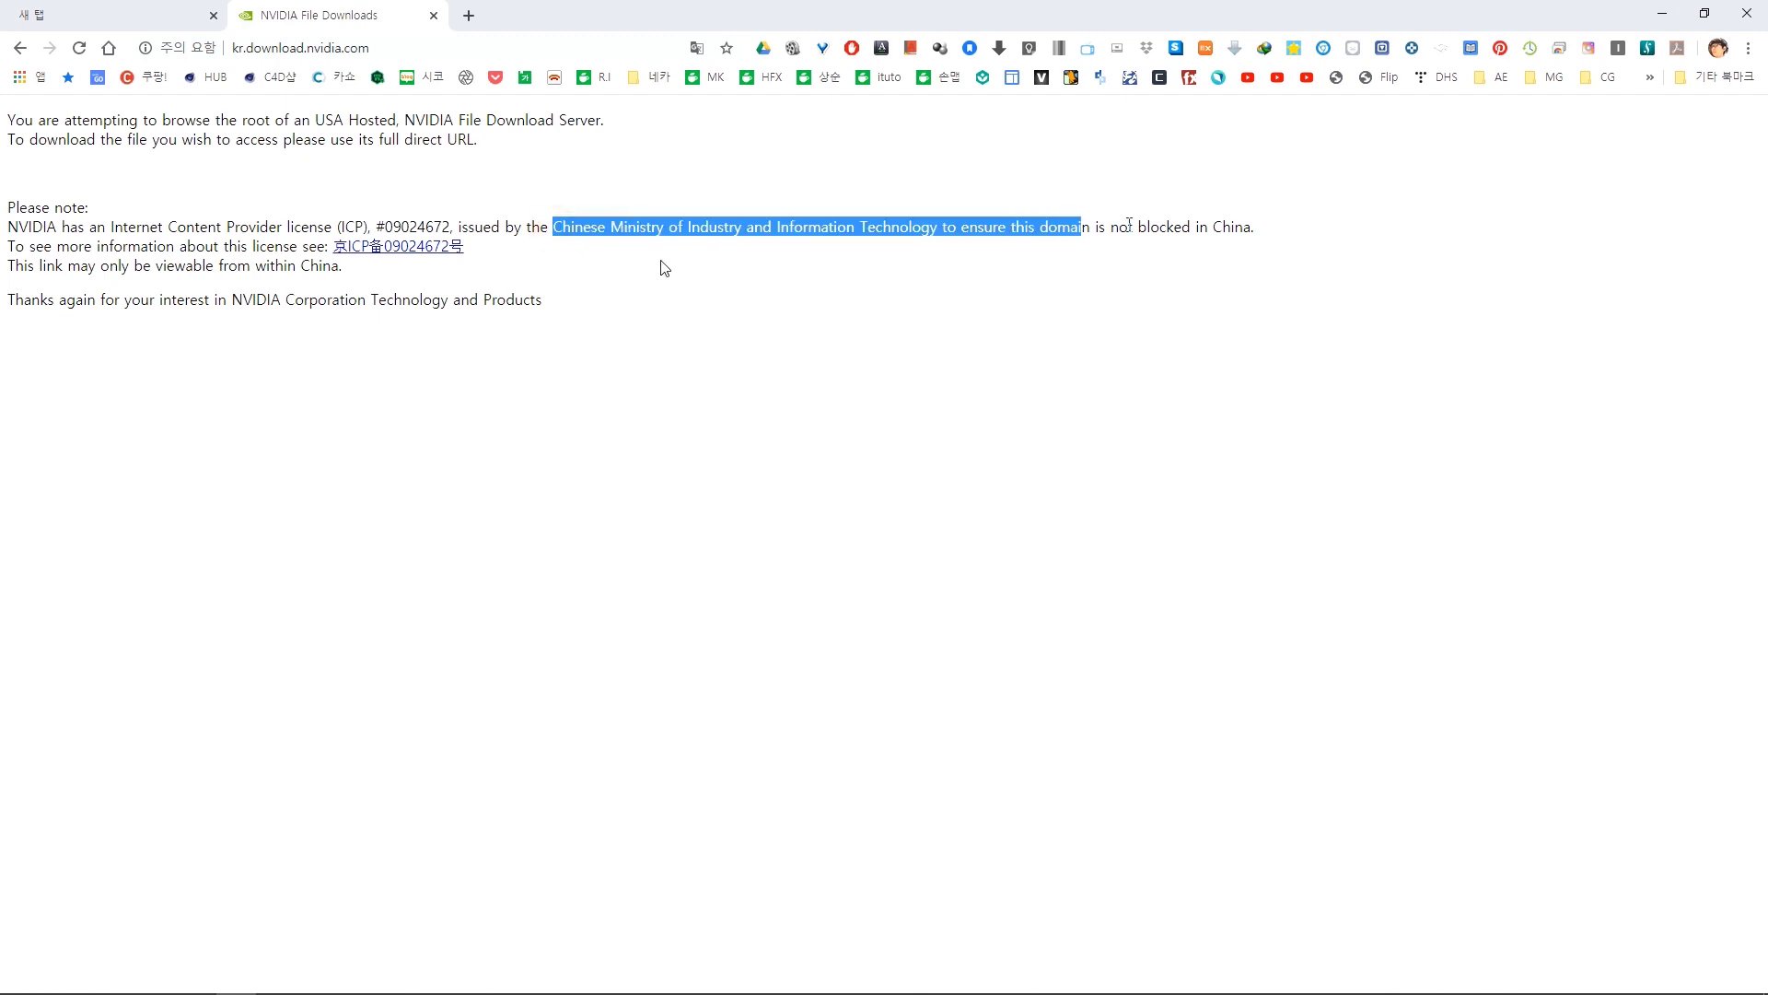
left_click_drag(648, 227, 1264, 230)
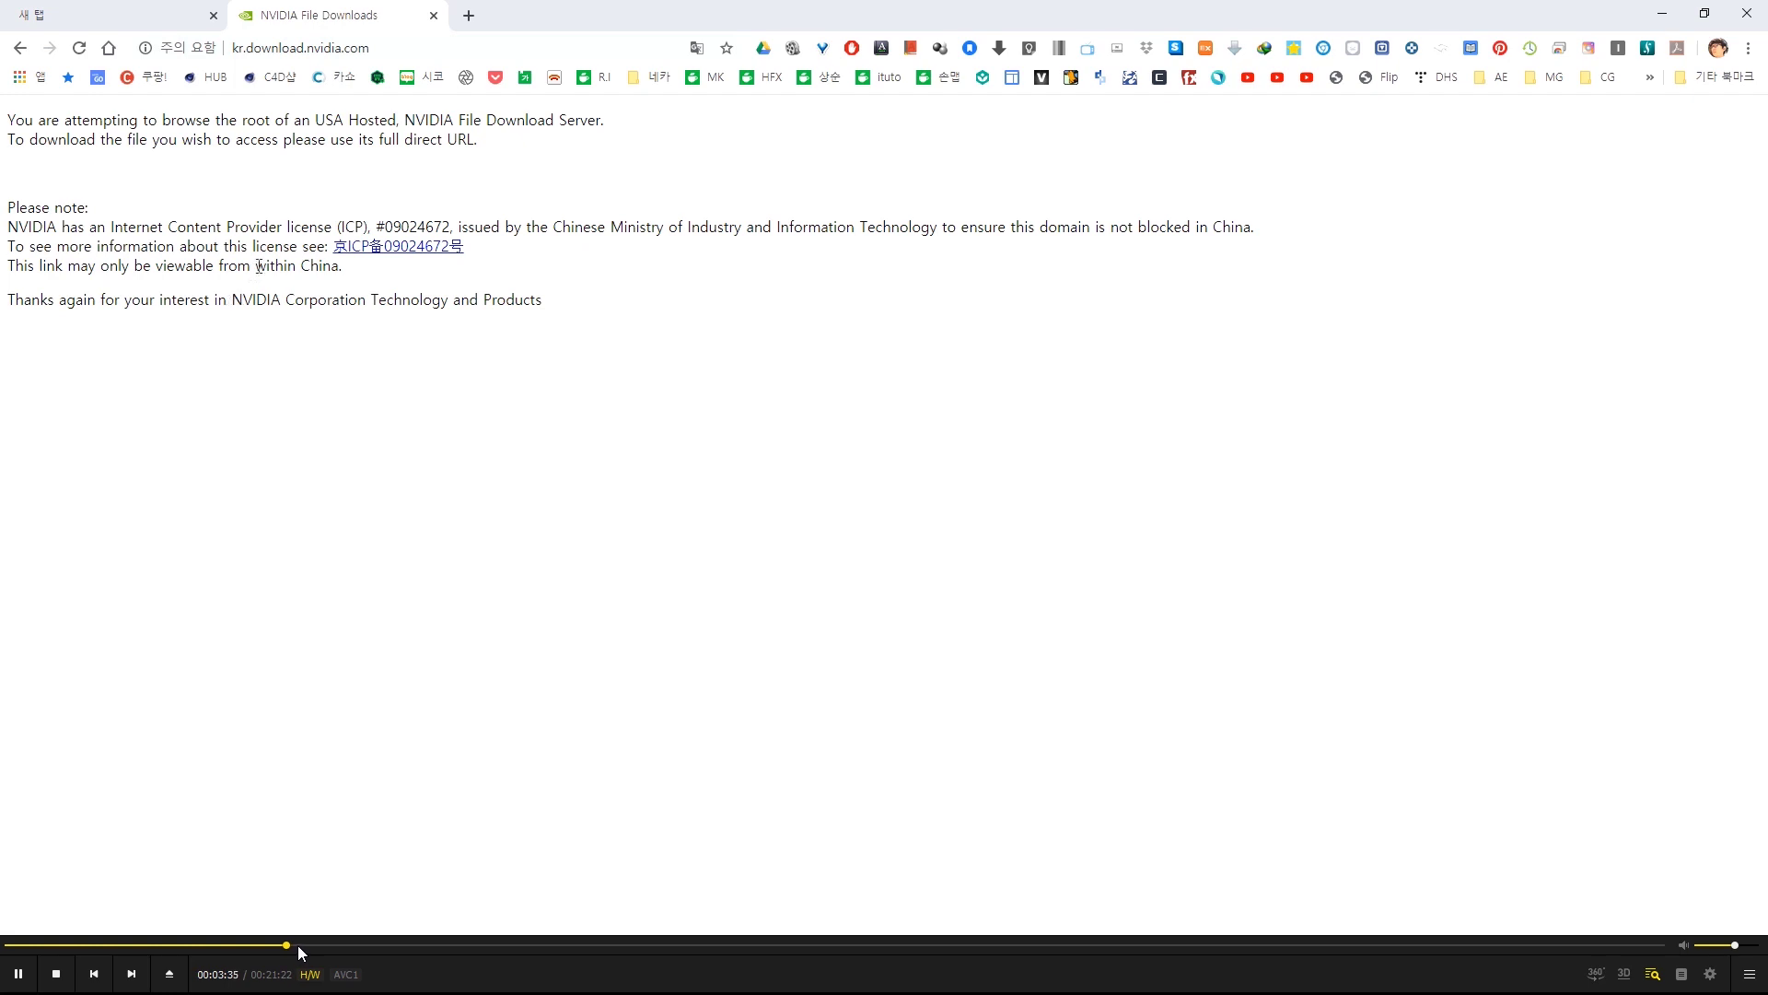
left_click(301, 945)
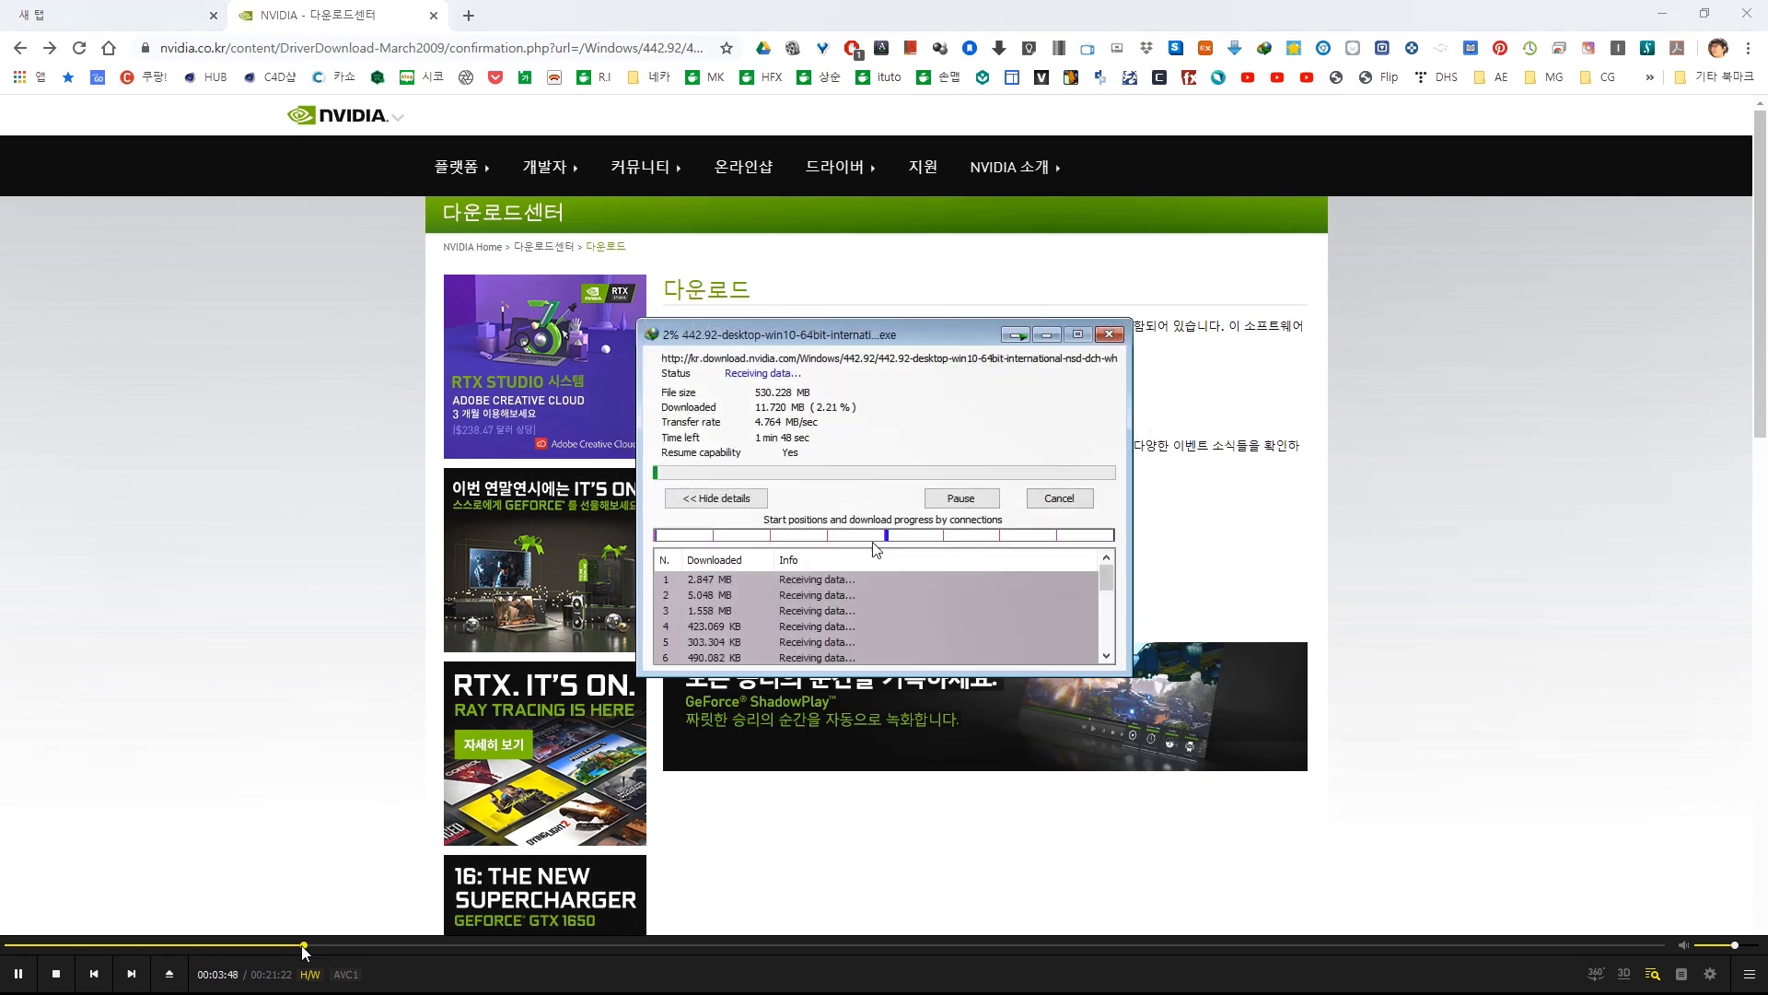
key("Right")
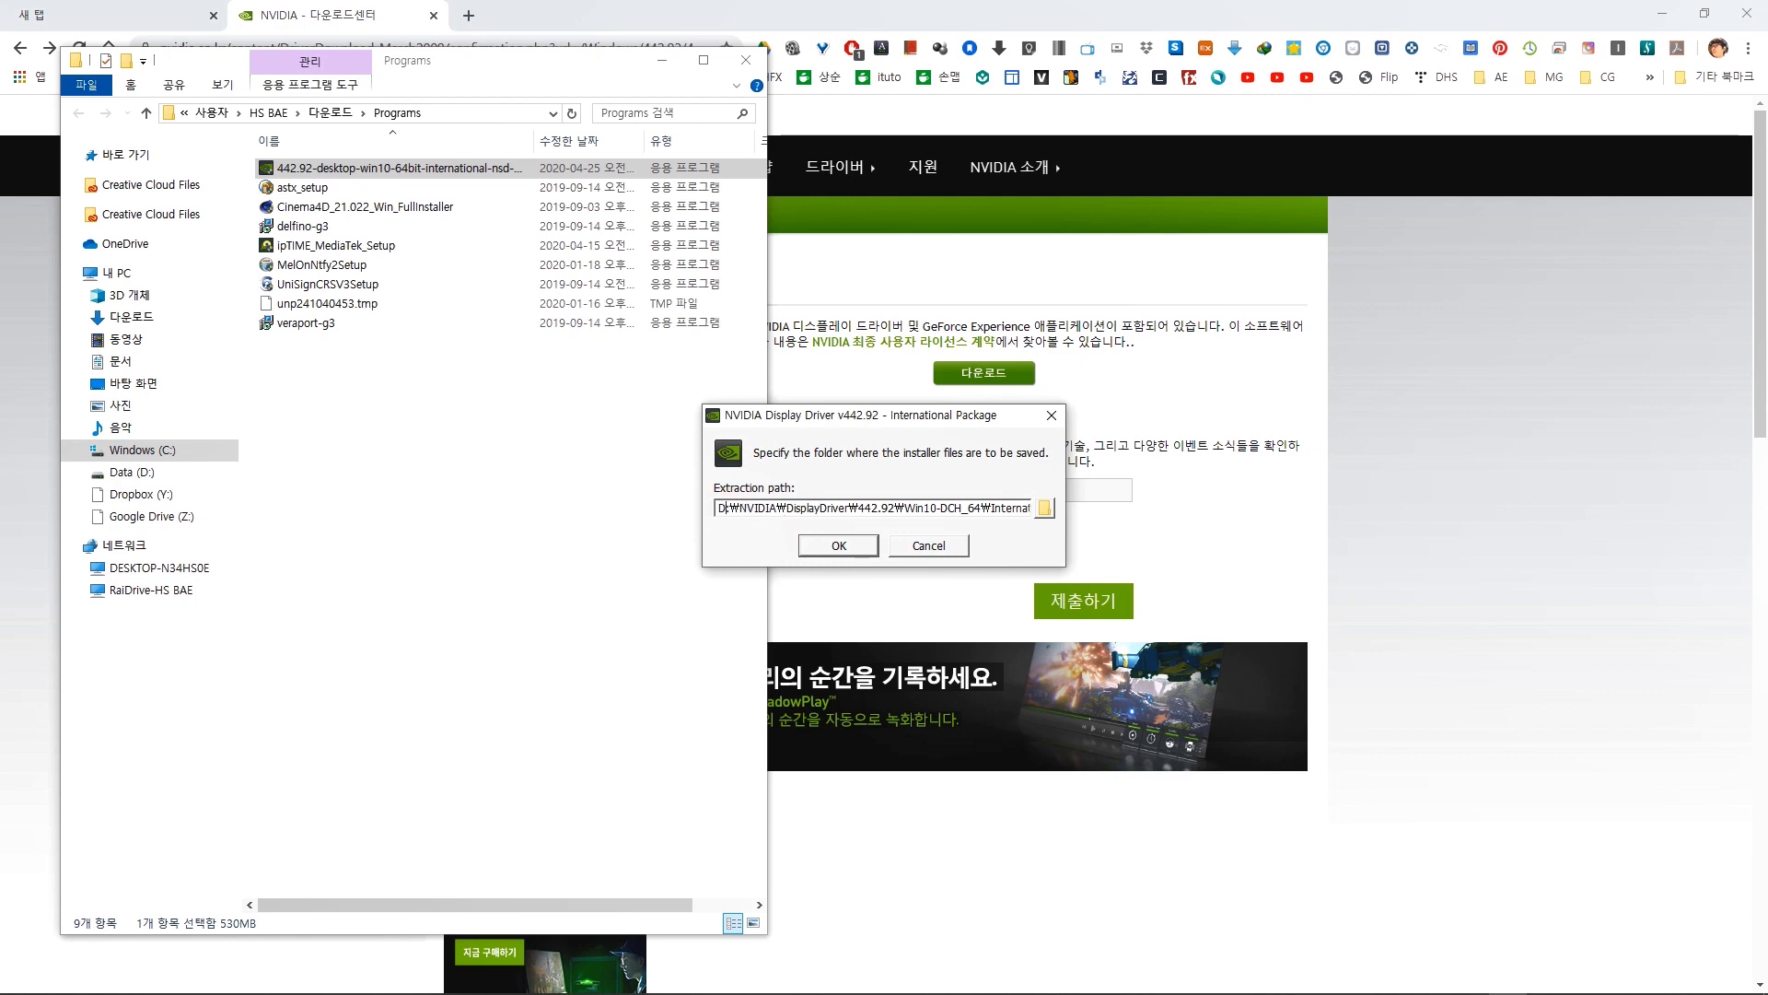
Unpack the NVIDIA driver files into the default extraction folder.
left_click(833, 545)
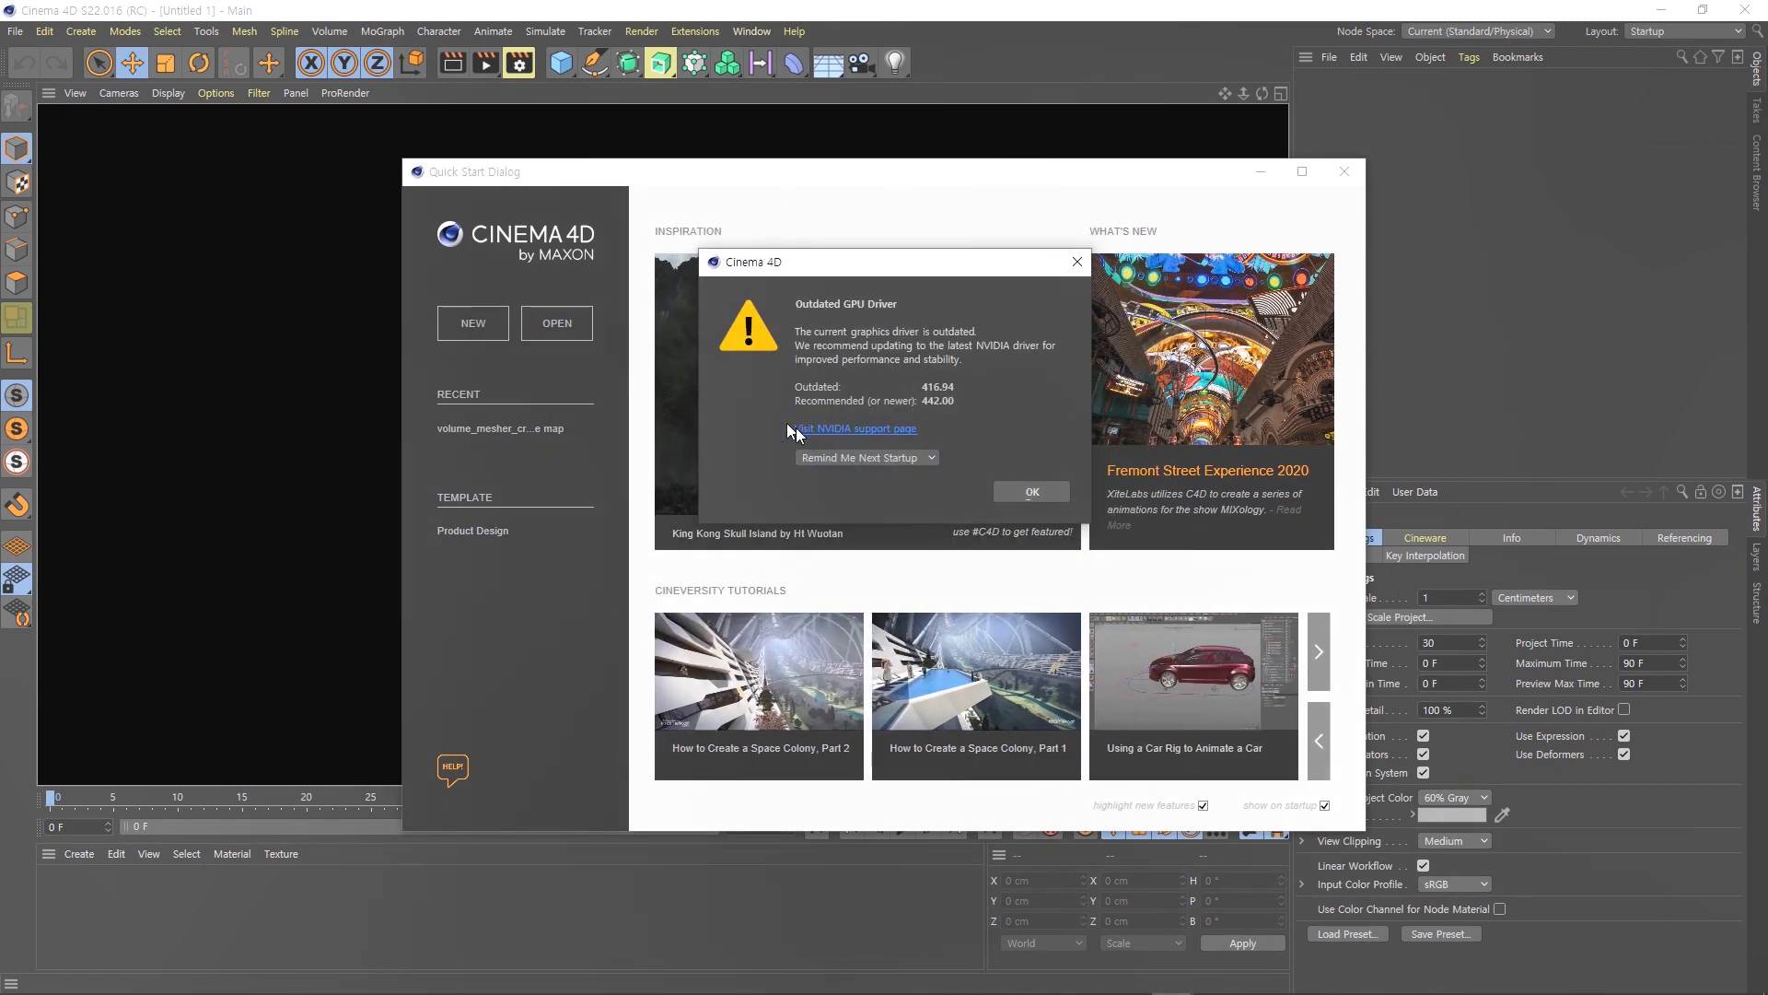
Switch with Alt+Tab from Cinema 4D to the NVIDIA 442.92 installer window.
key("alt+Tab")
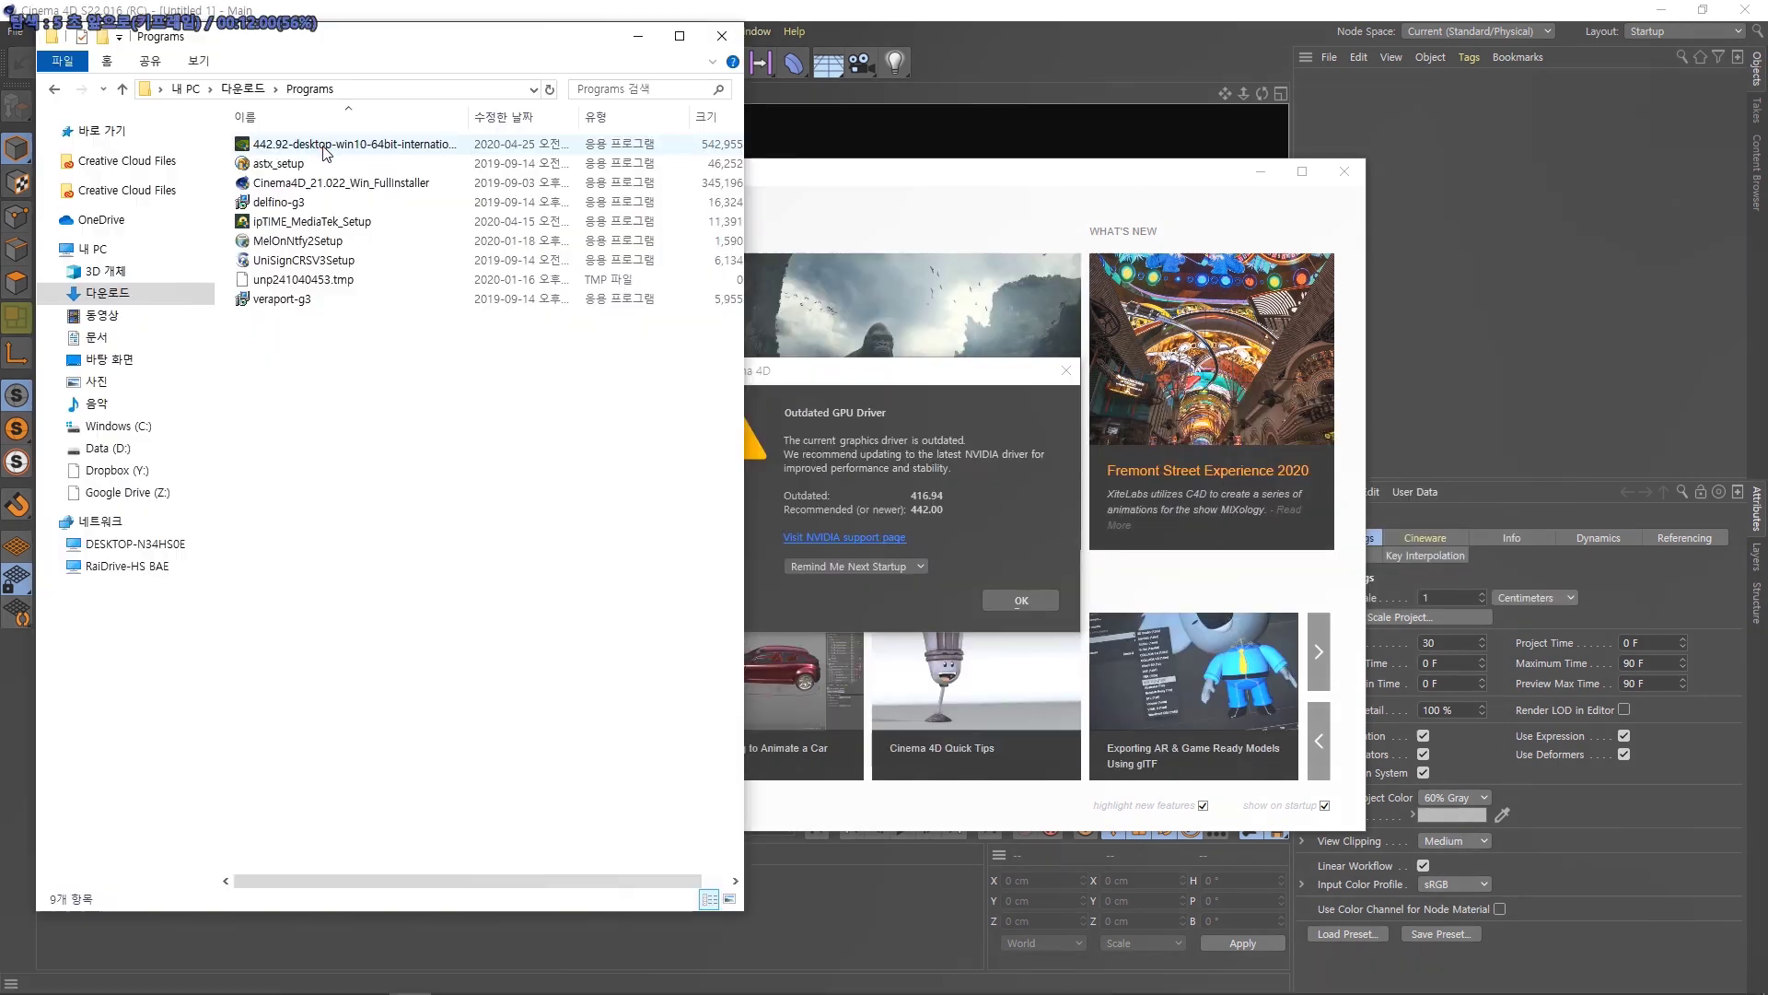
left_click(323, 147)
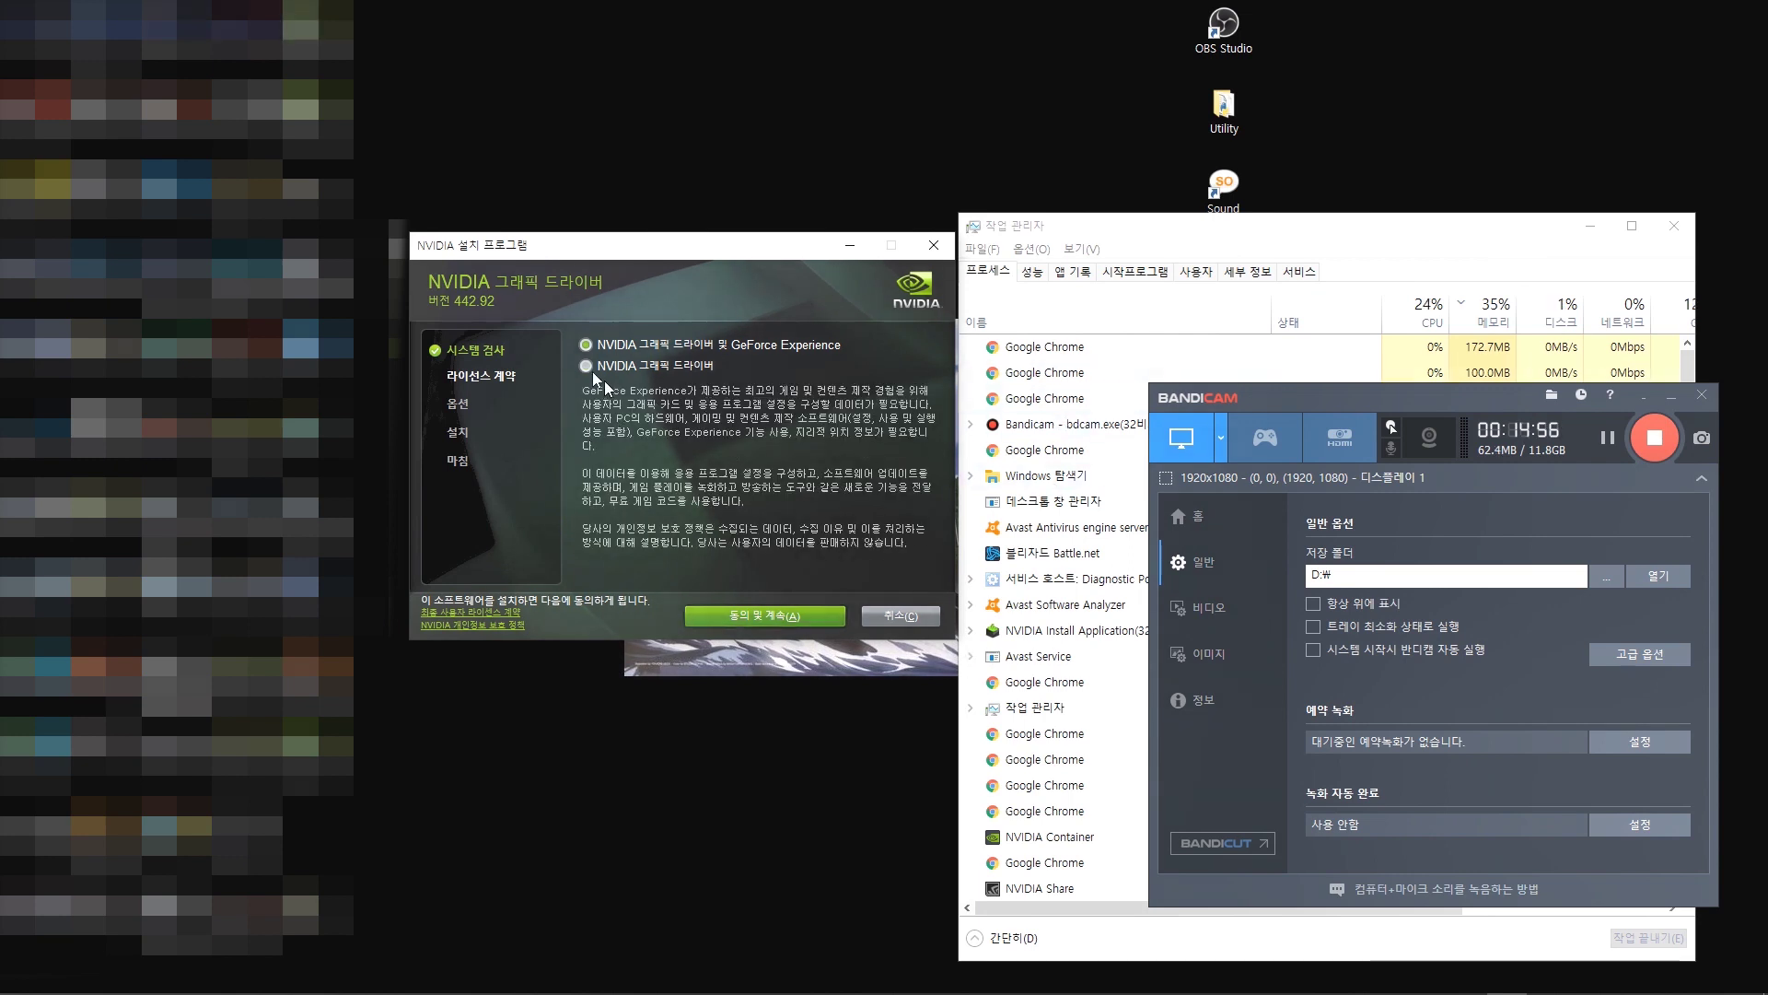
Express-install only the NVIDIA 442.92 graphics driver after accepting the licence, then close setup.
left_click(594, 372)
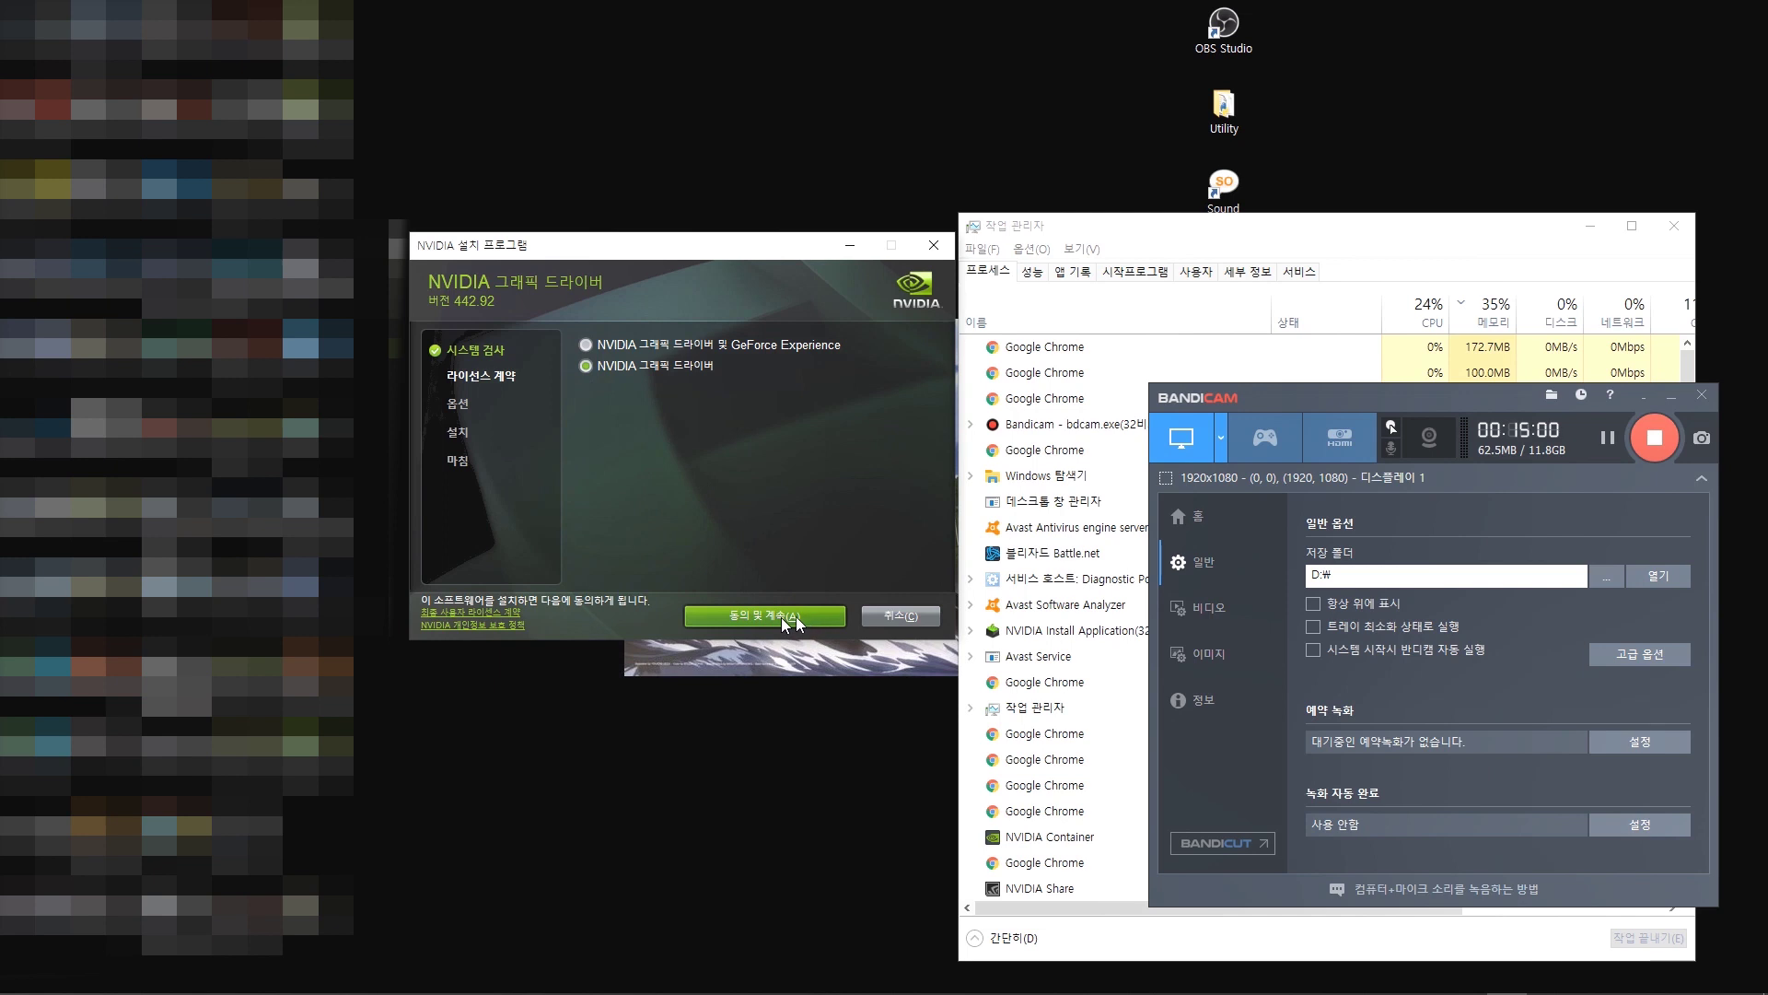
left_click(796, 616)
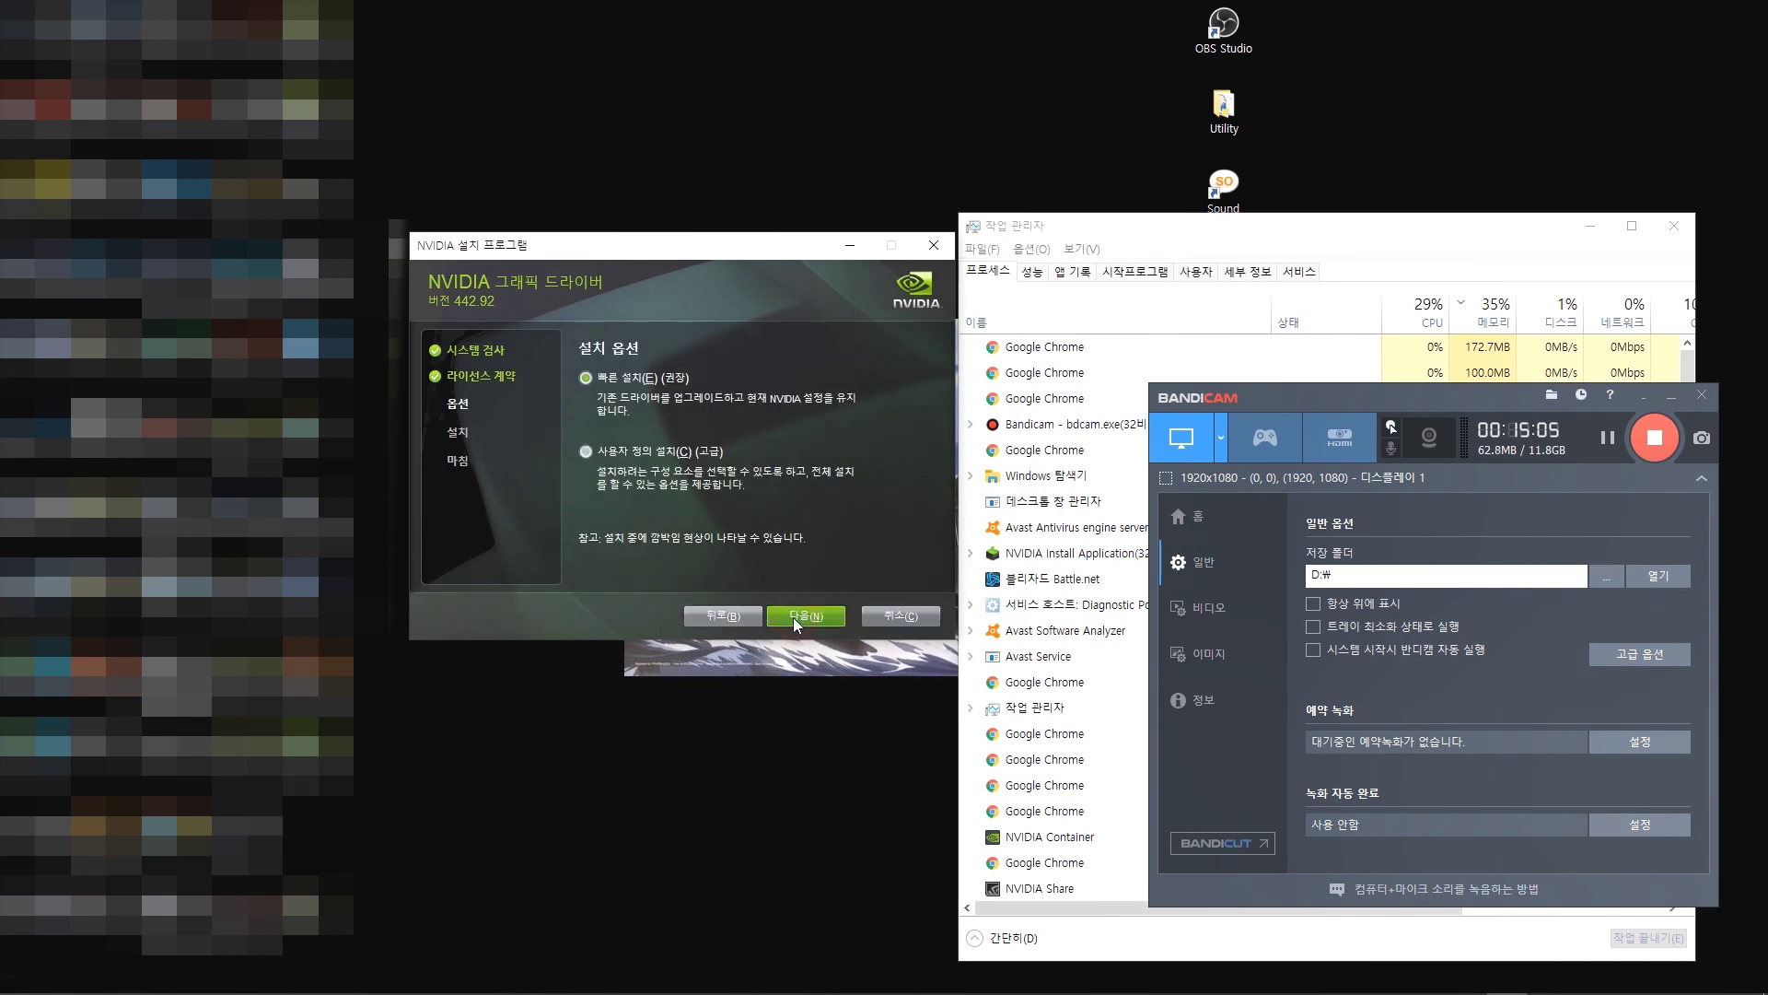
left_click(787, 617)
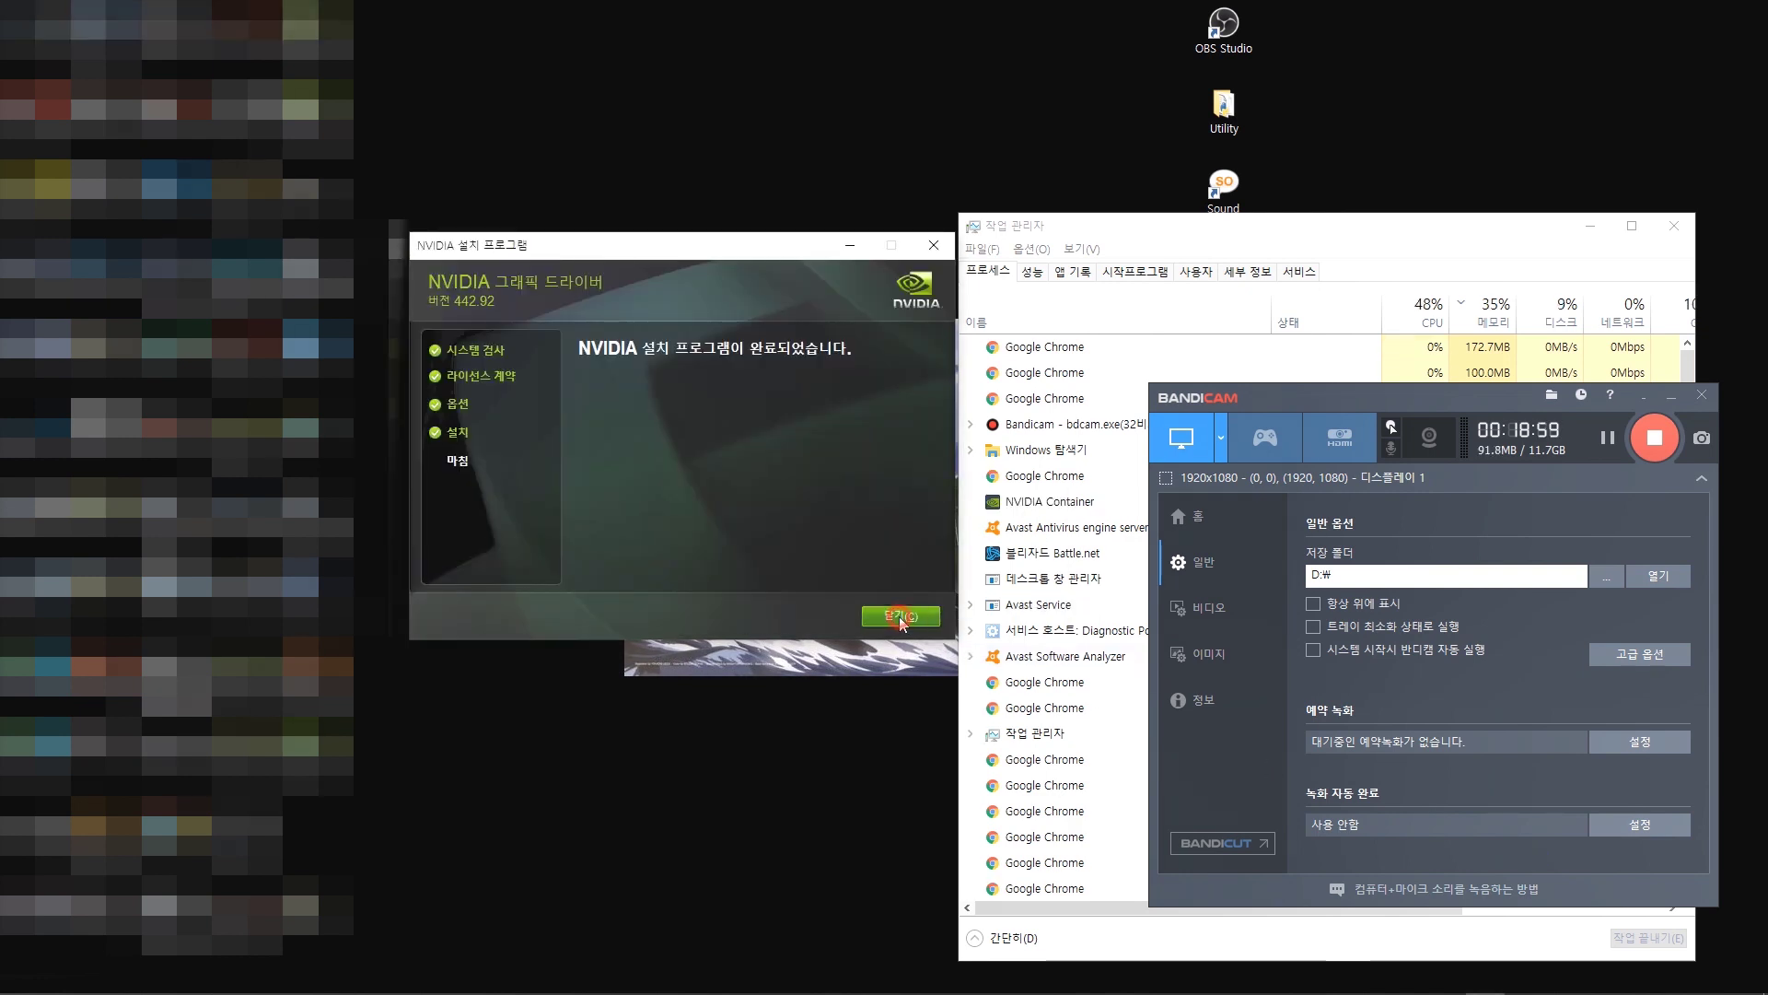
left_click(901, 616)
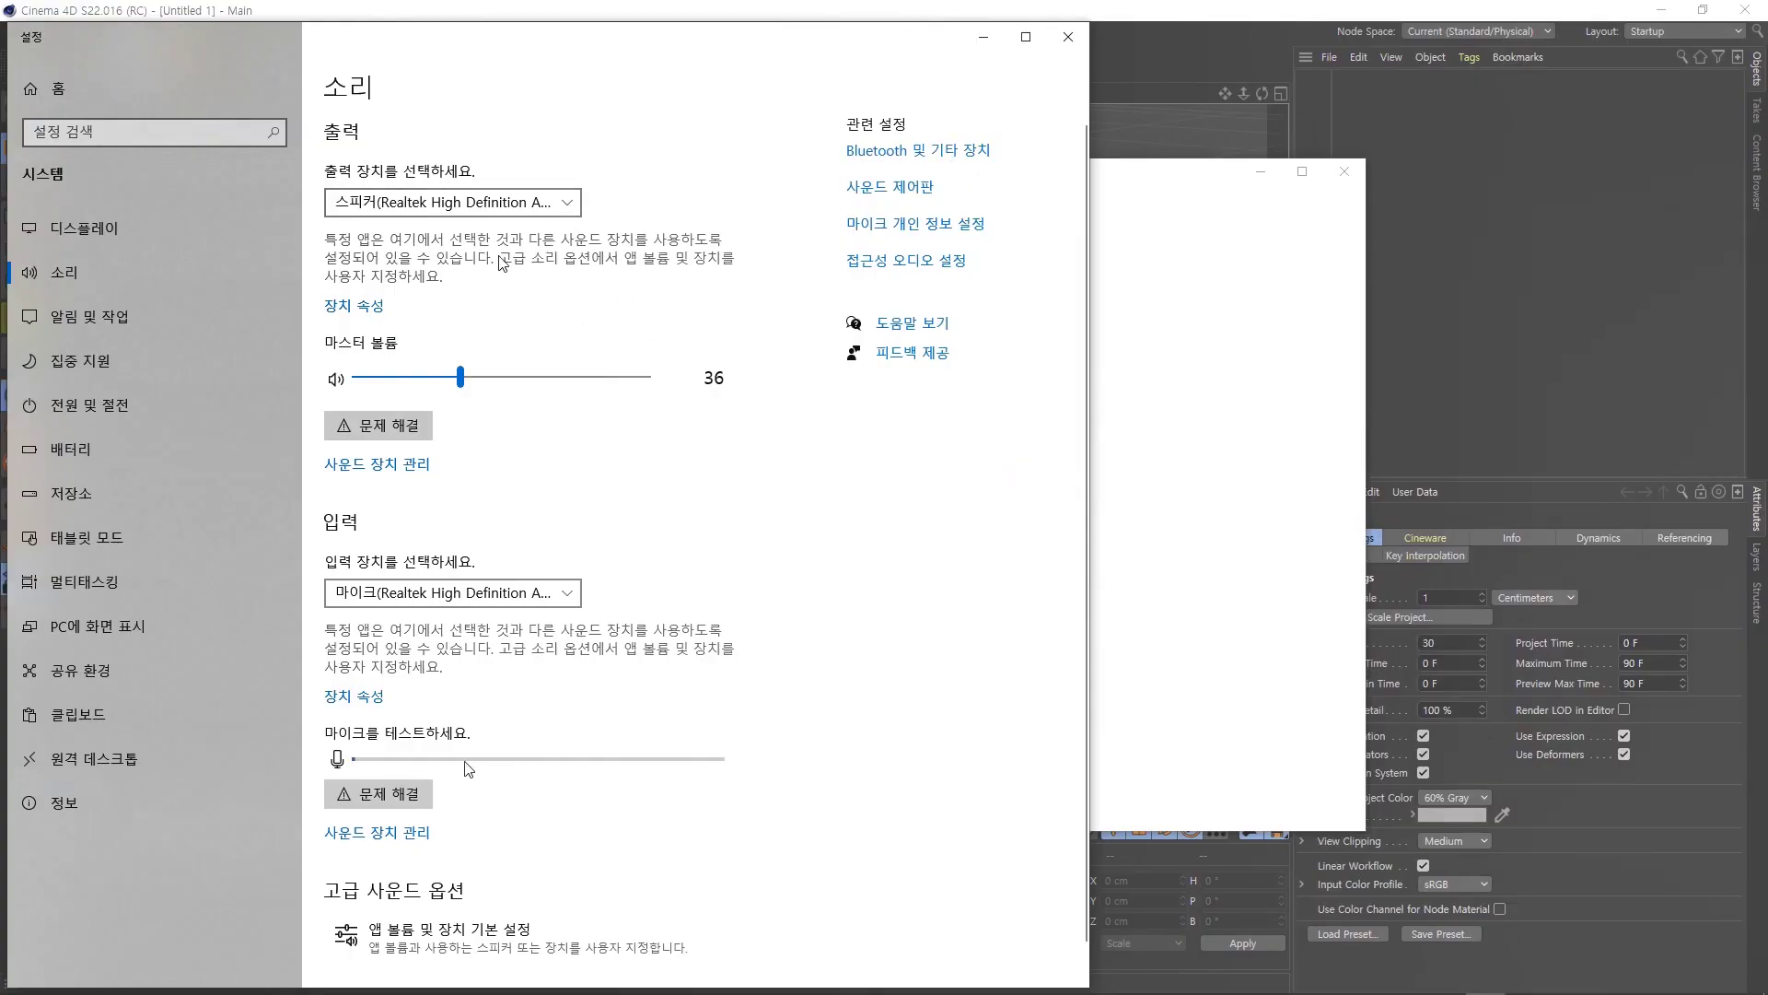
Close the Sound settings window and the Quick Start dialog to reach the empty Untitled 1 scene.
left_click(1069, 36)
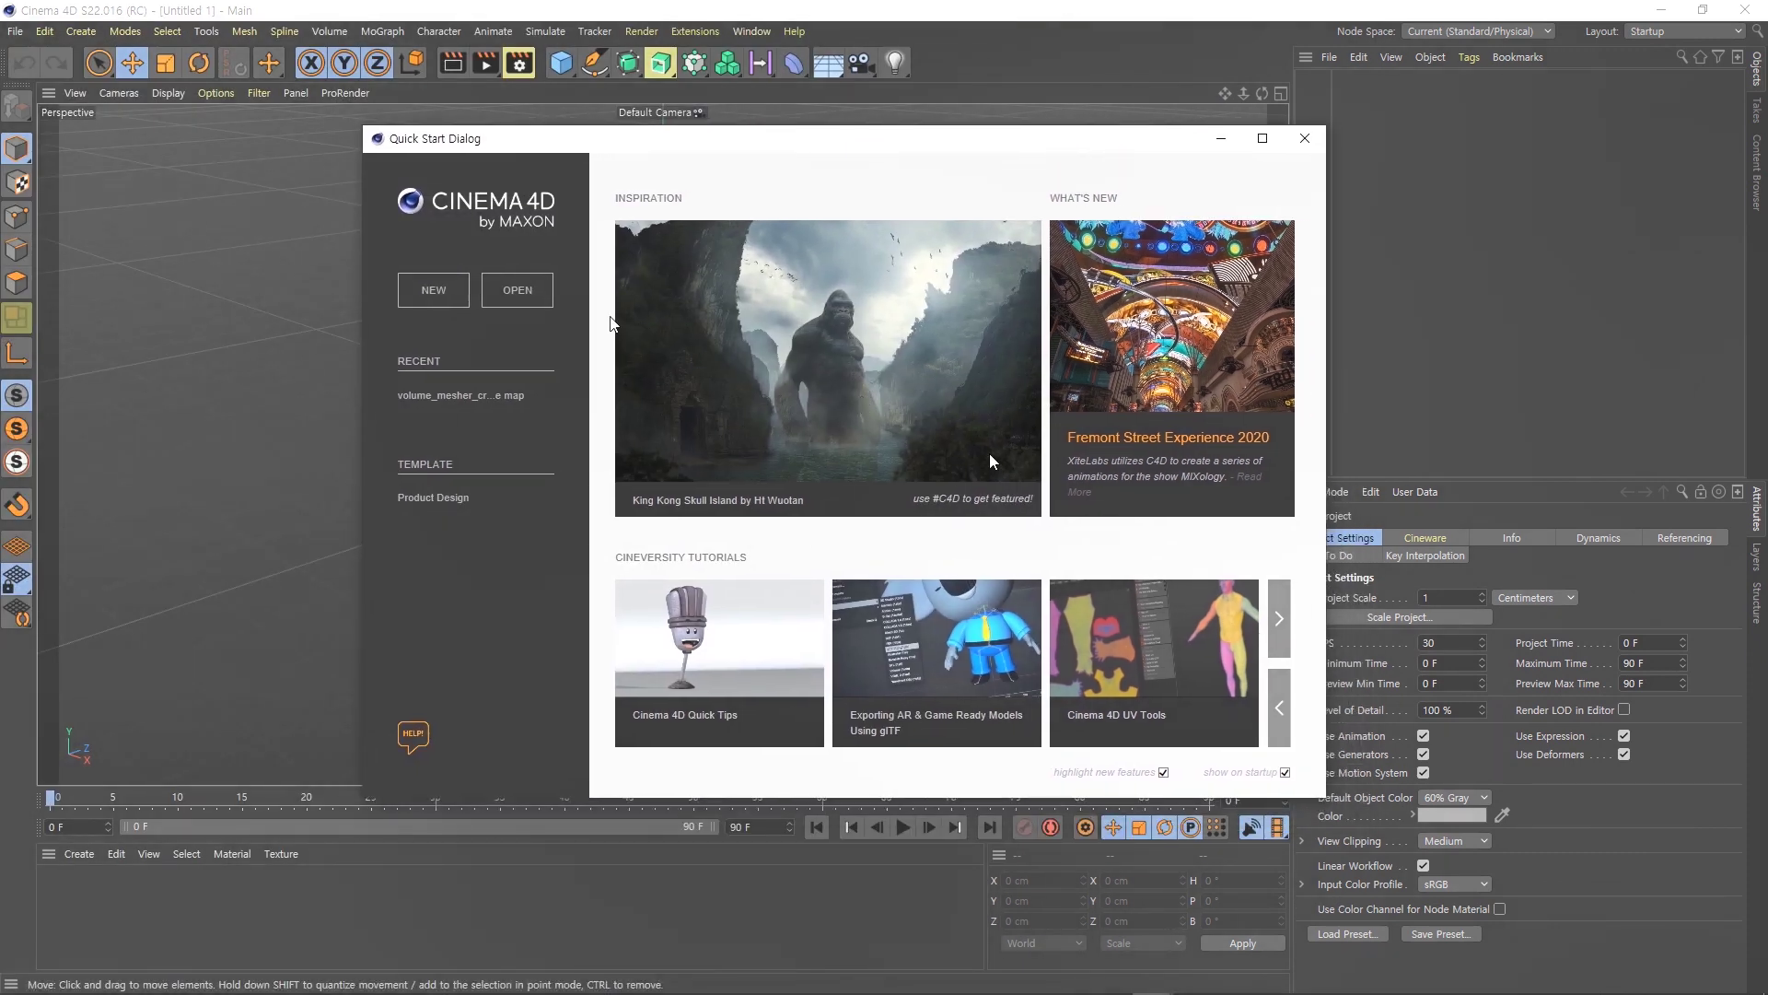
left_click(41, 33)
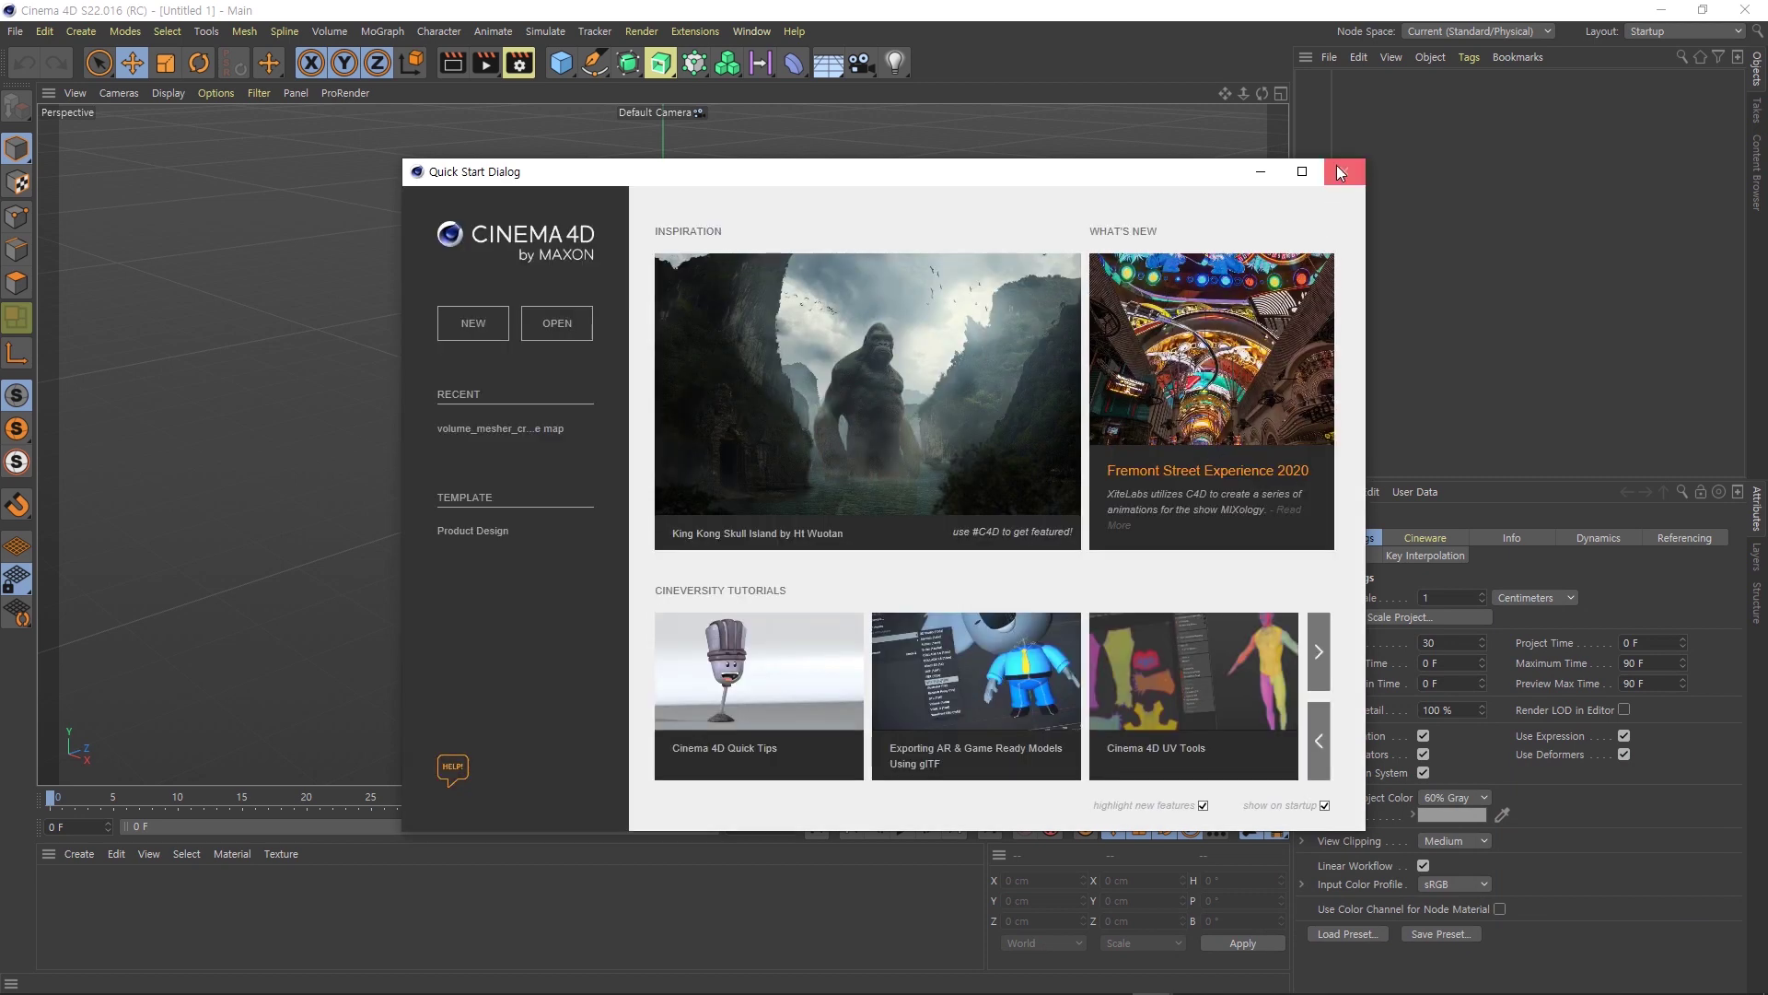
left_click(1337, 166)
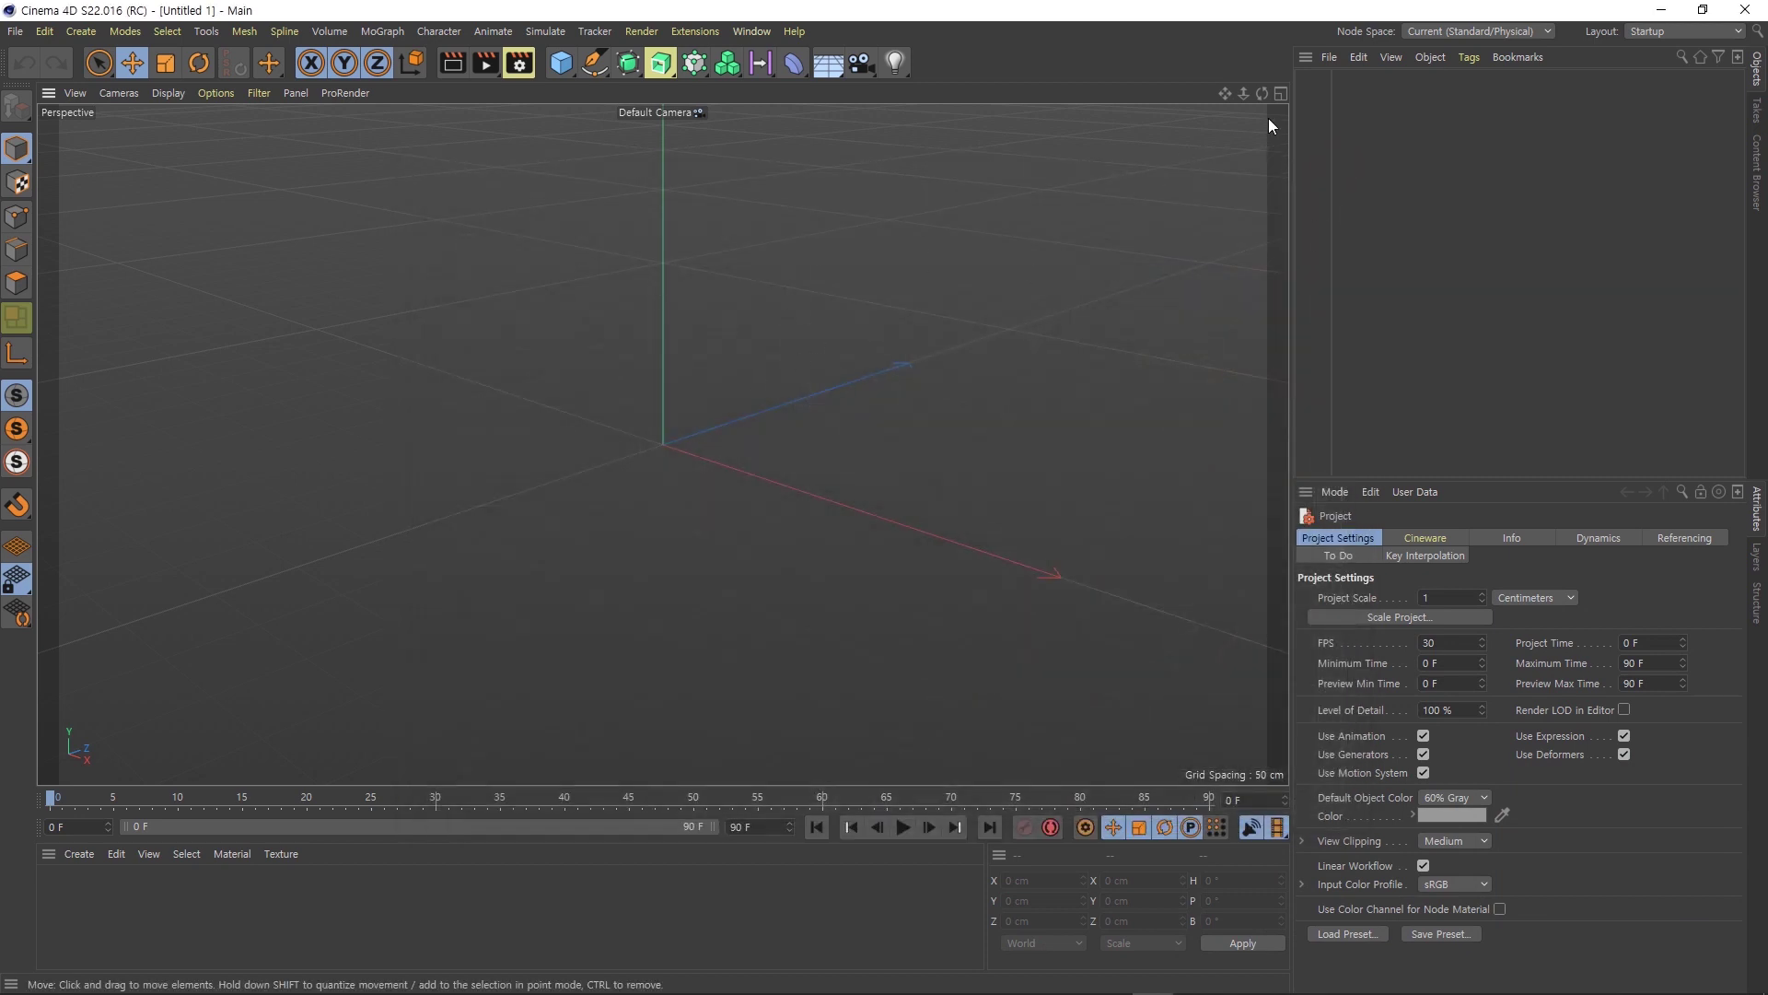
Switch to the four-viewport layout and show the Perspective view's display options menu.
left_click(1280, 96)
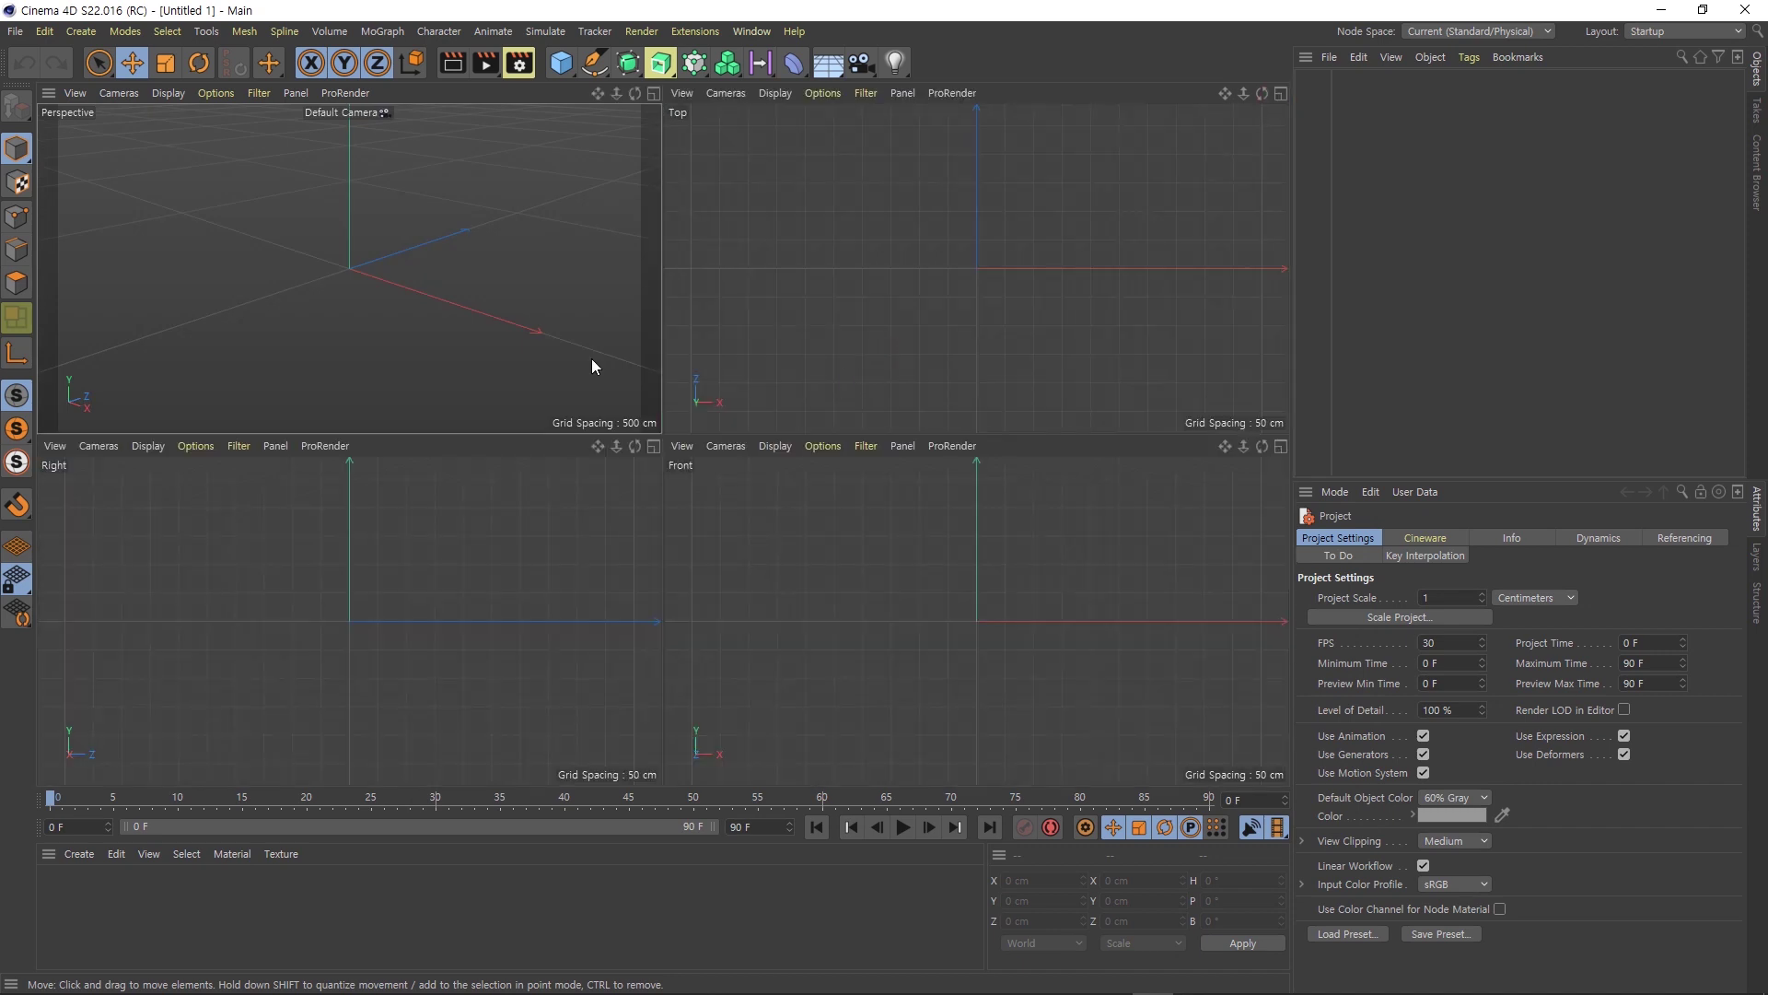
left_click(218, 96)
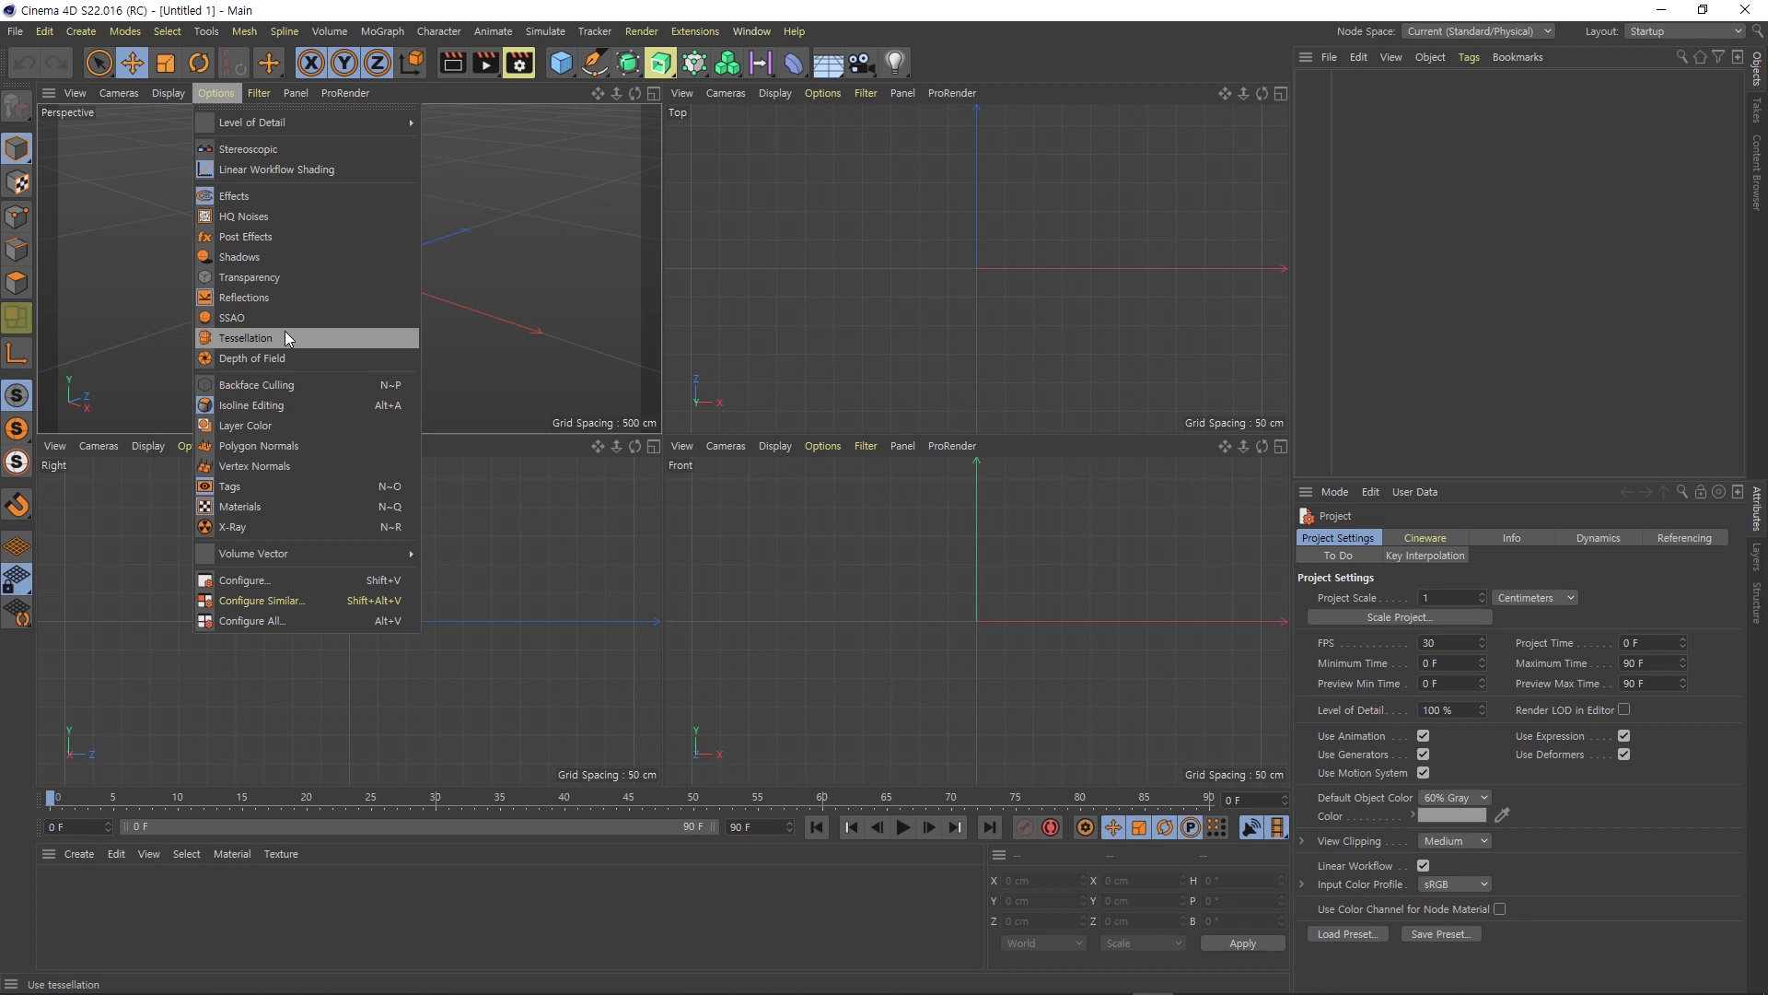
Switch the Render Settings renderer to Viewport Renderer and close the dialog.
left_click(488, 291)
left_click(516, 67)
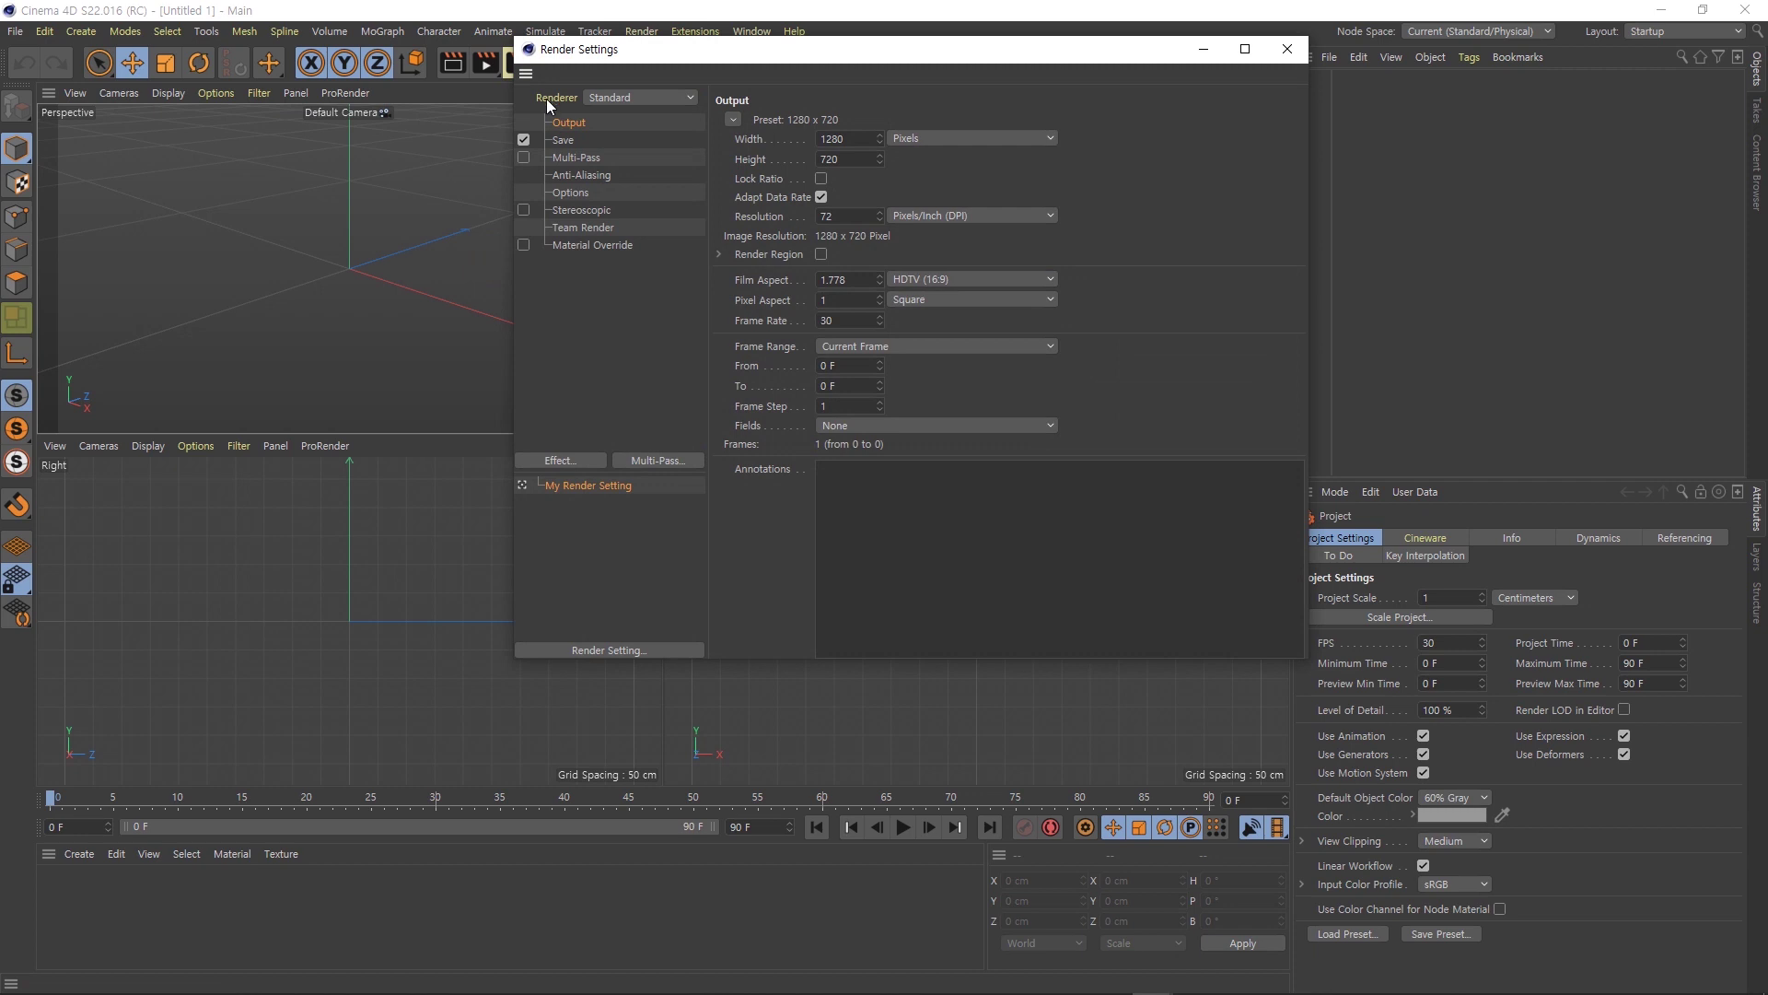
left_click(599, 95)
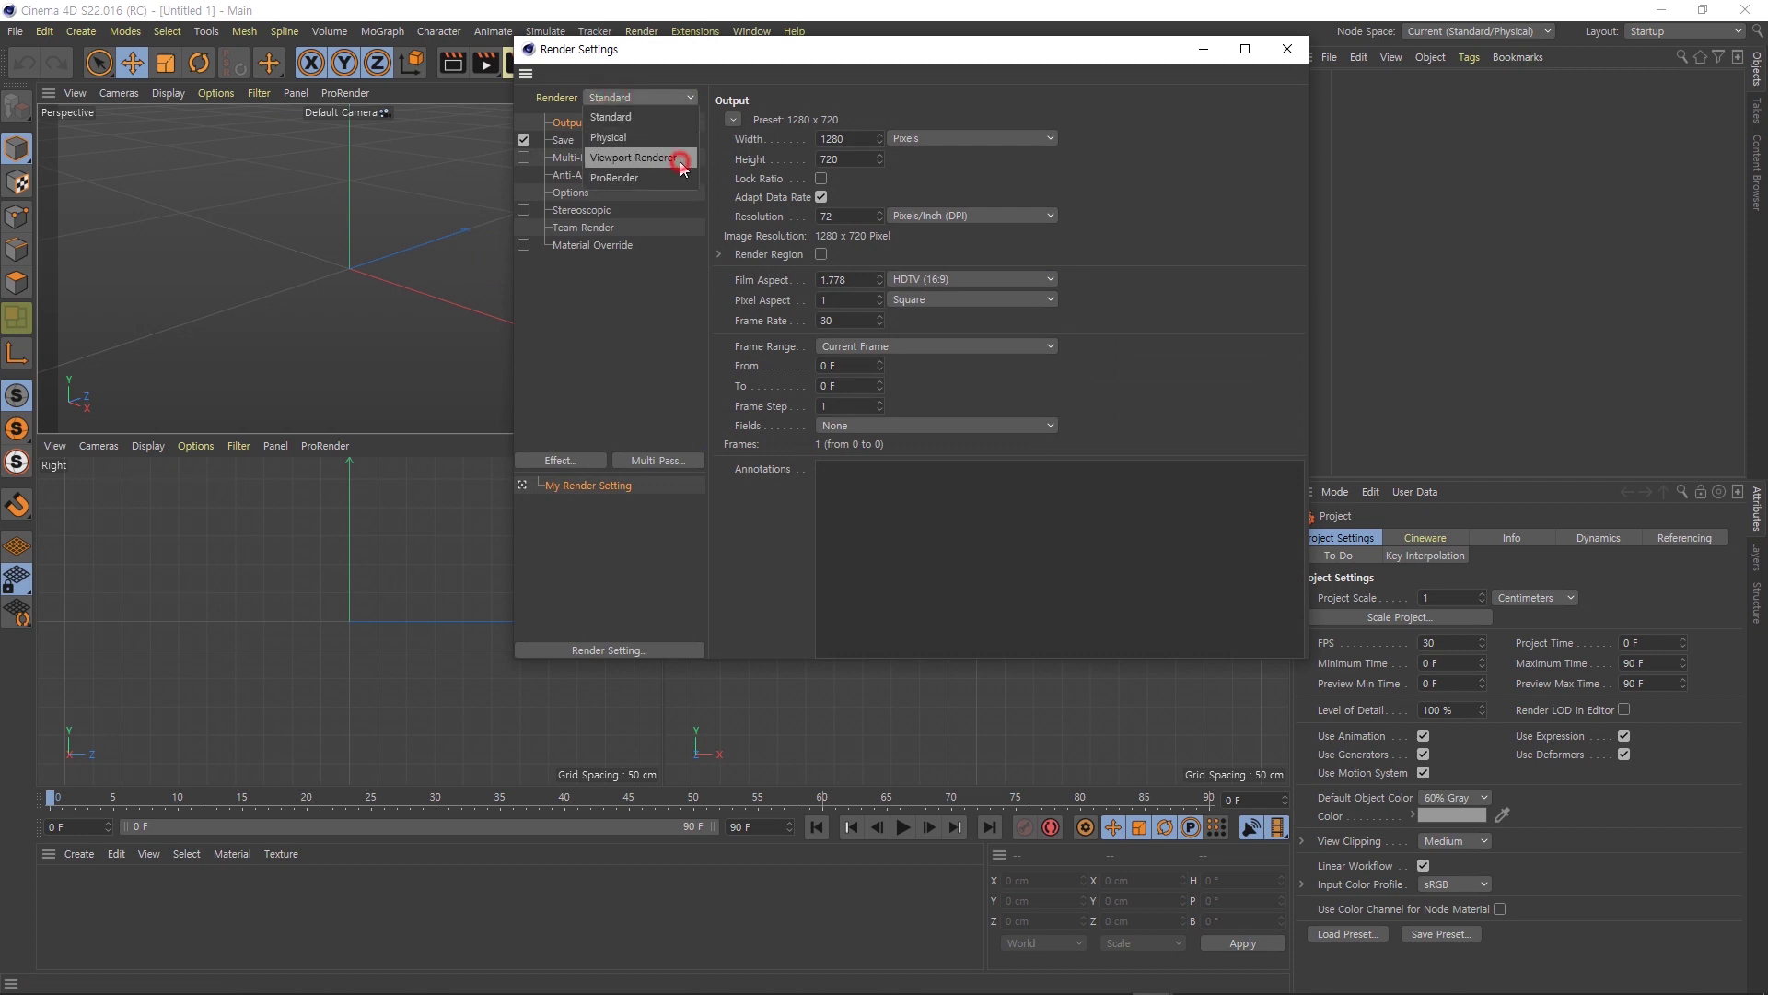
left_click(680, 162)
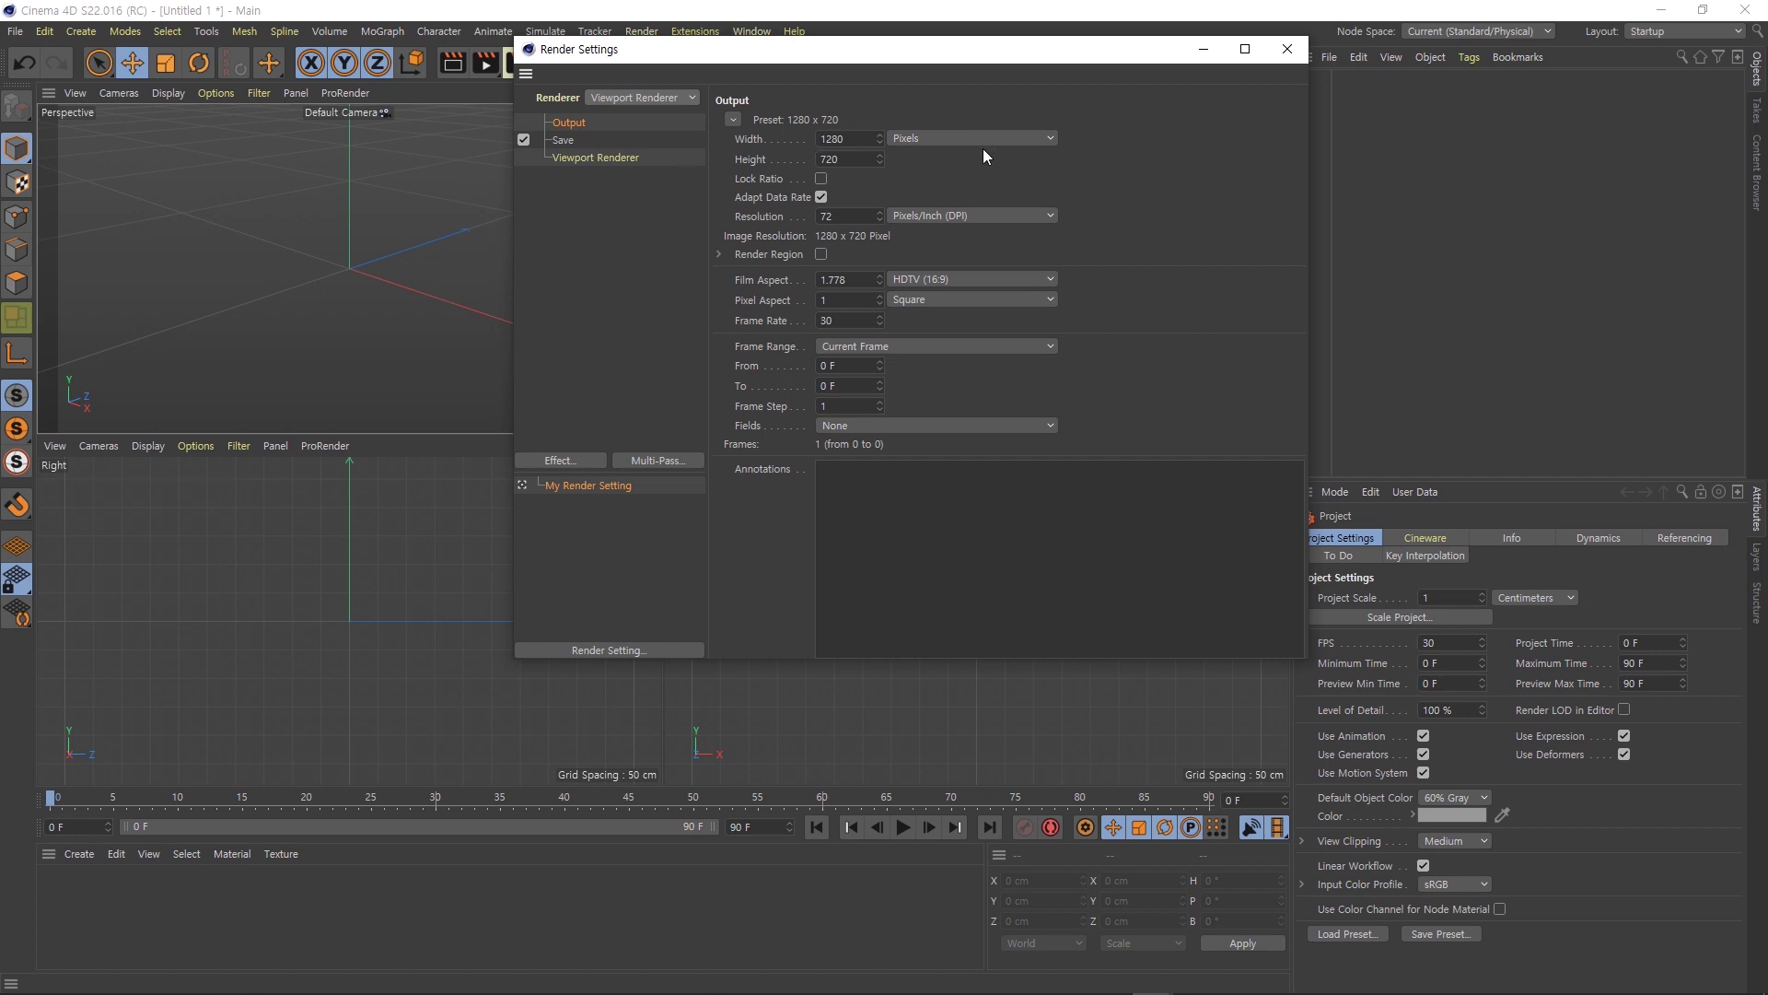
left_click(1288, 49)
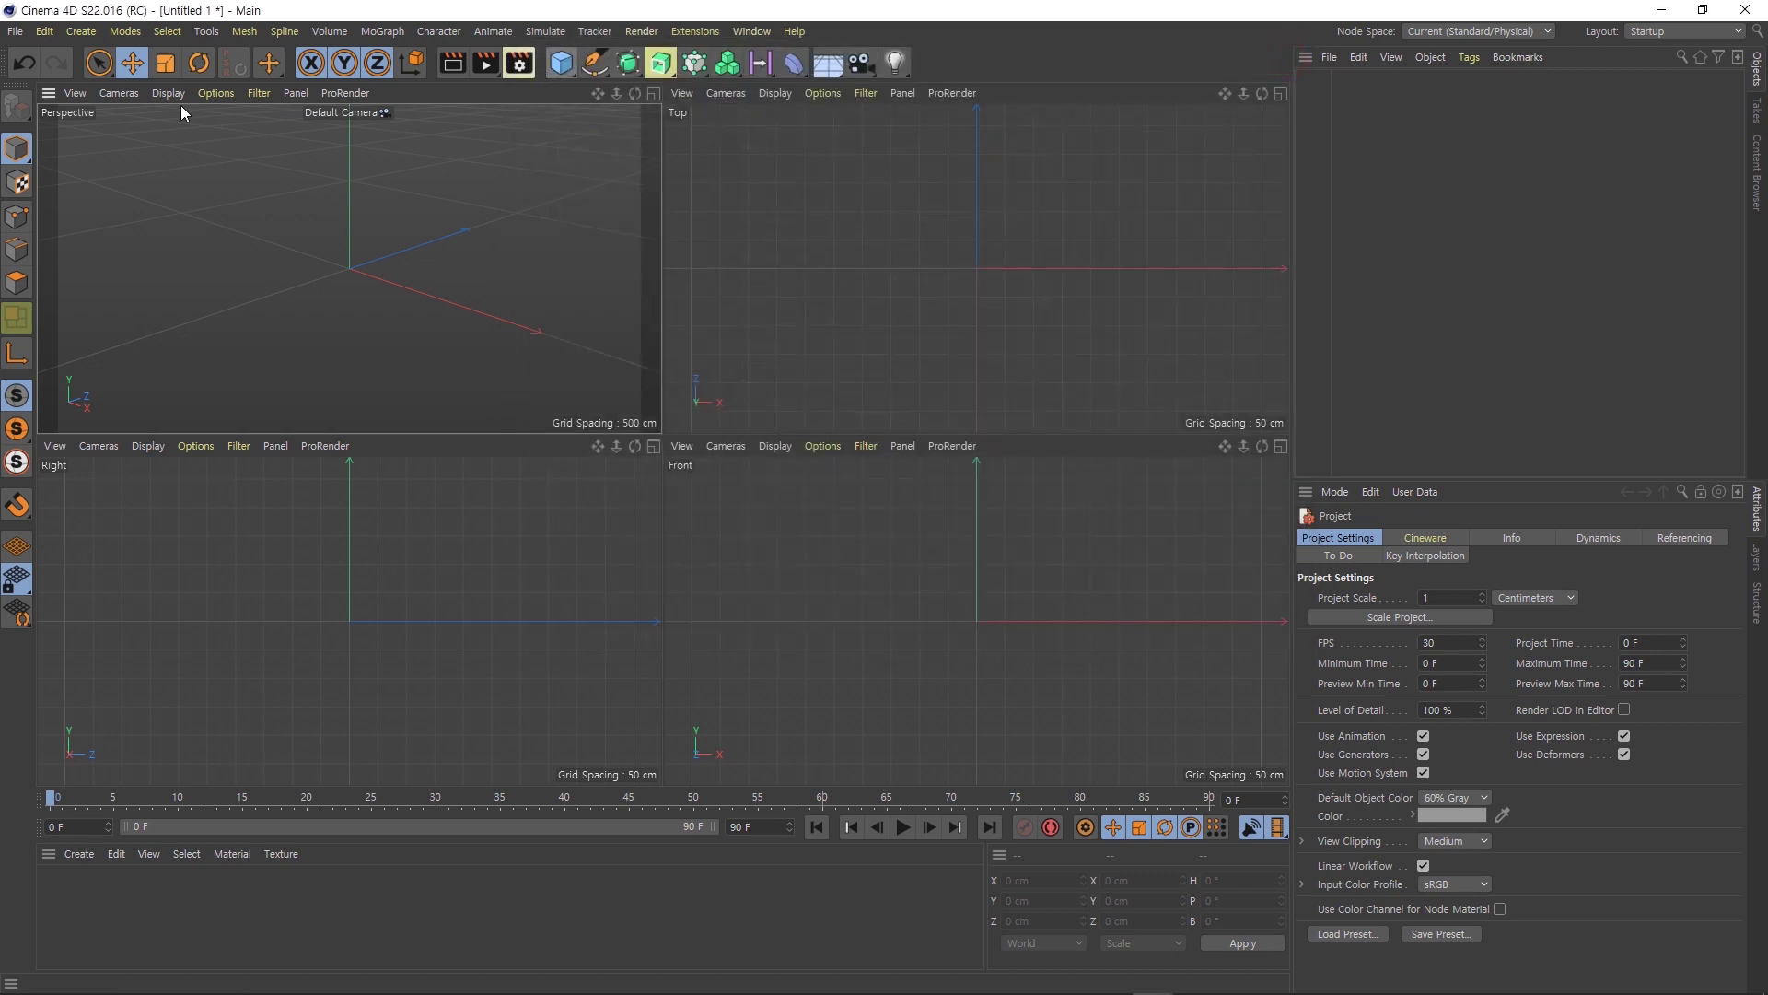
left_click(22, 38)
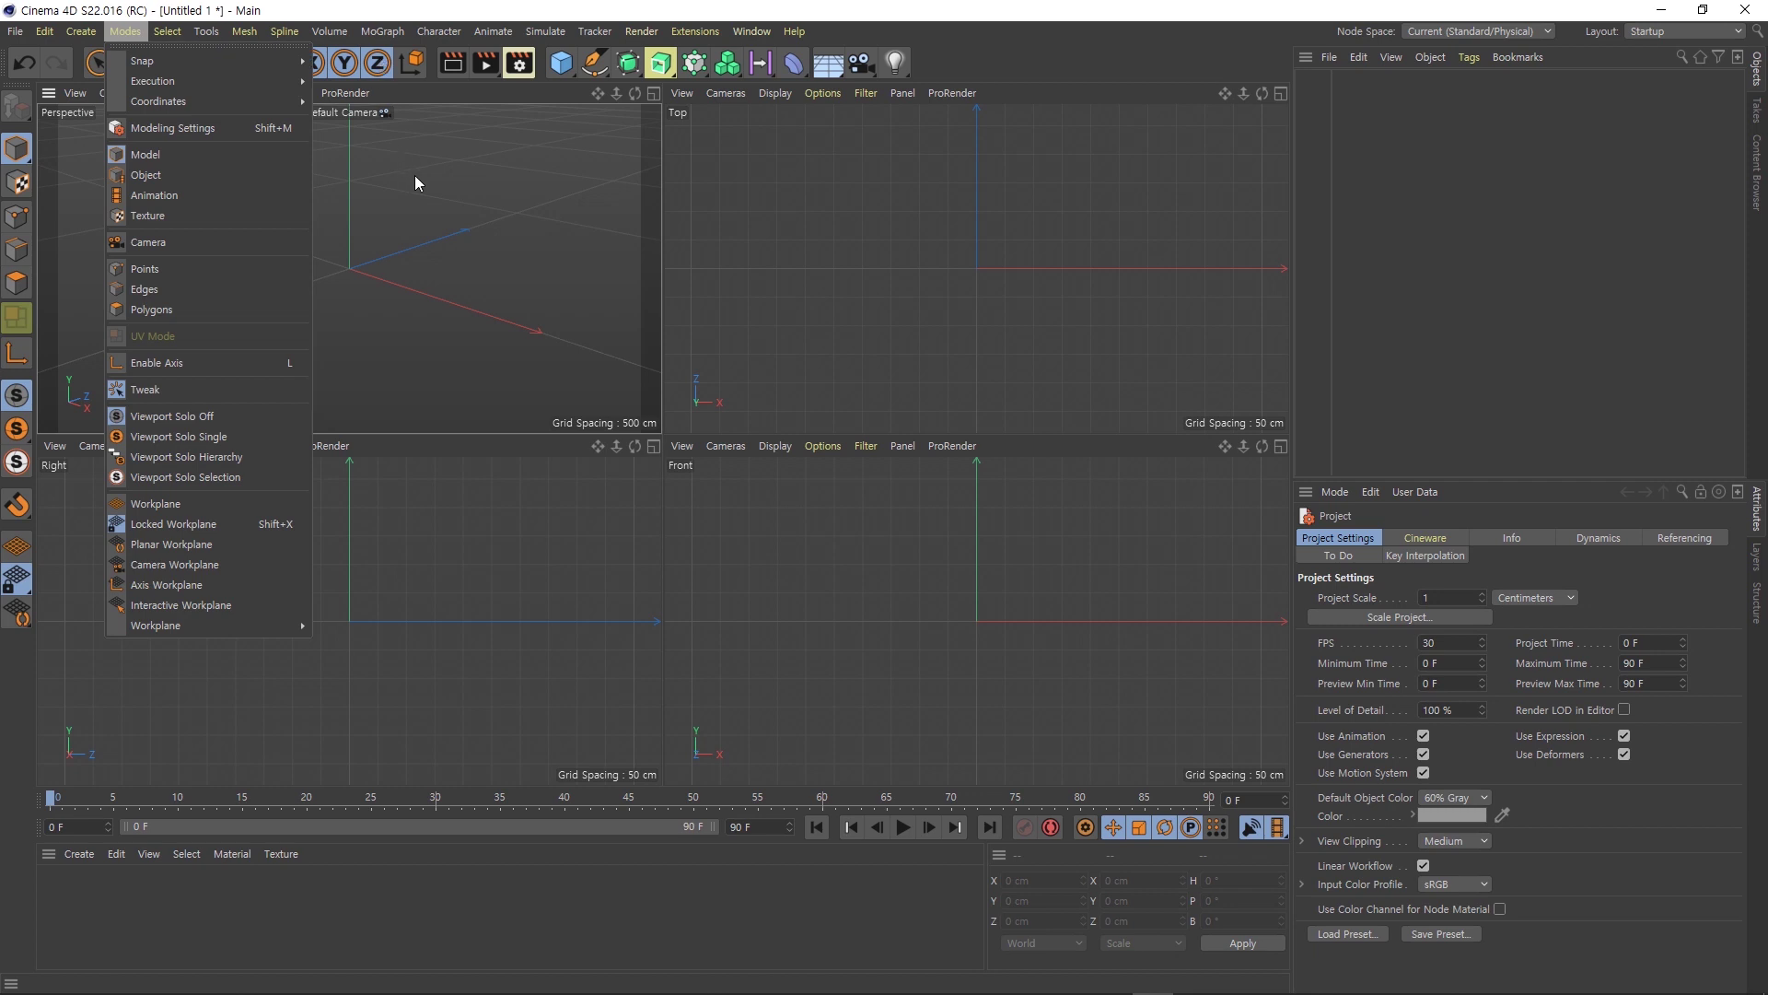
left_click(436, 197)
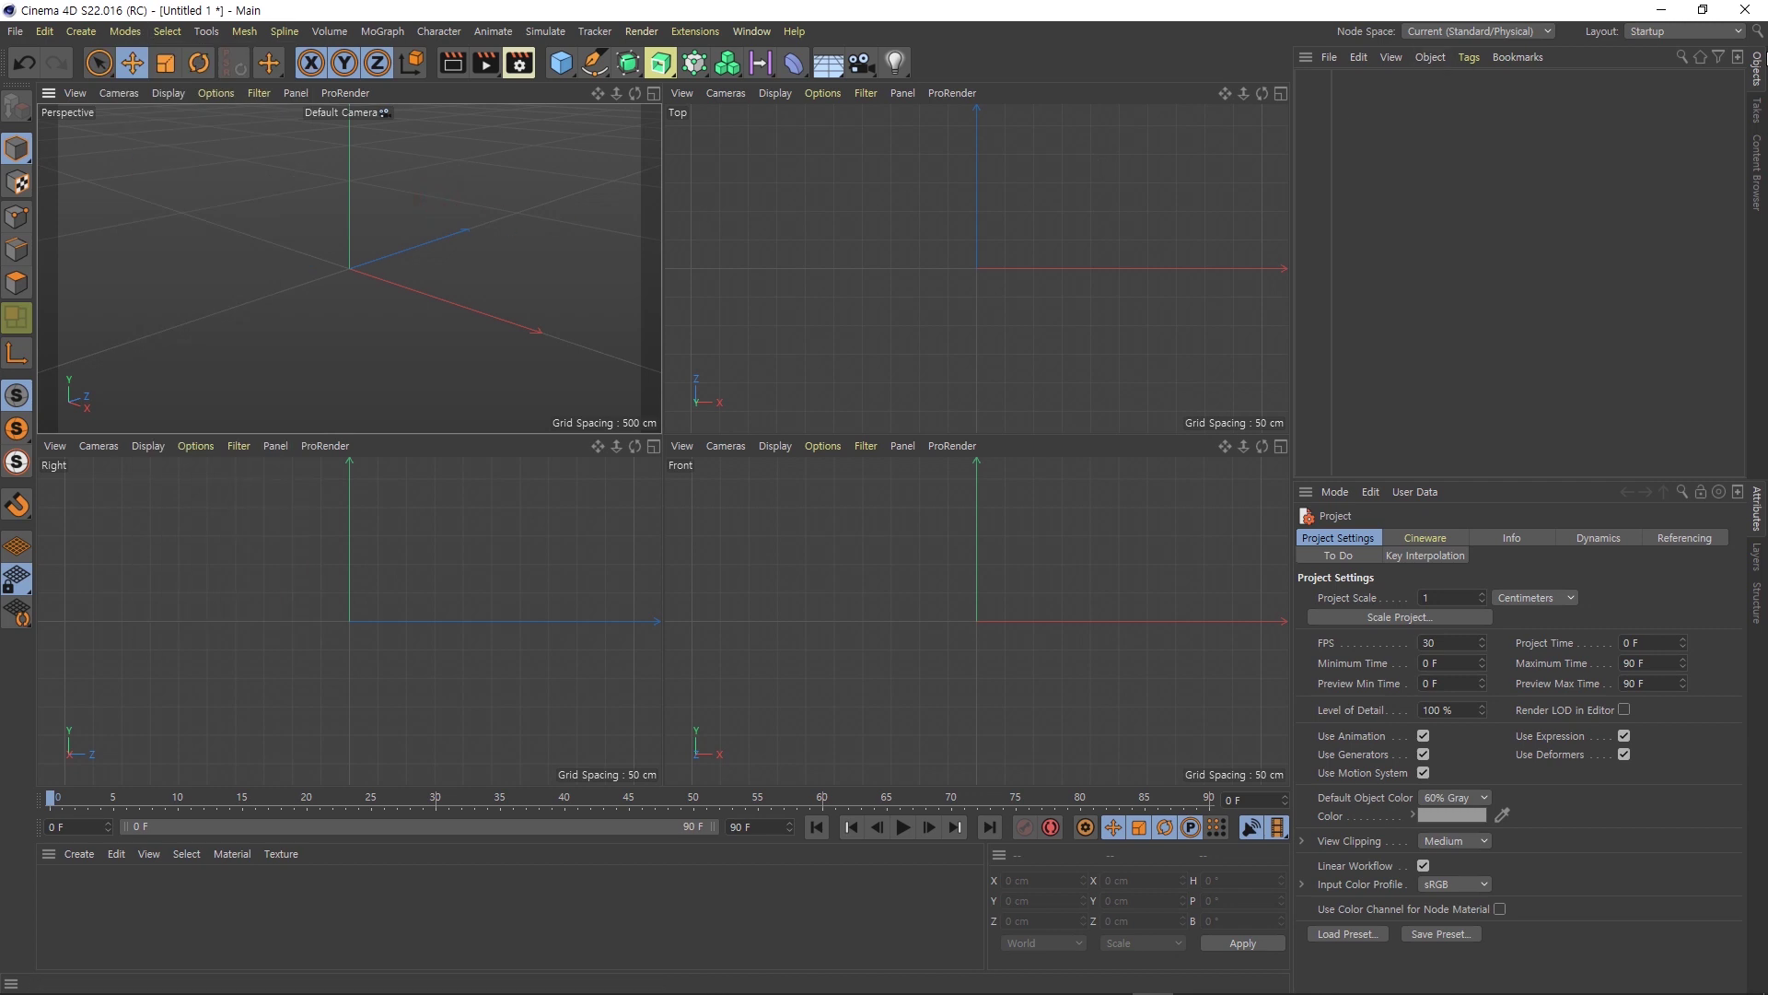
left_click(1687, 34)
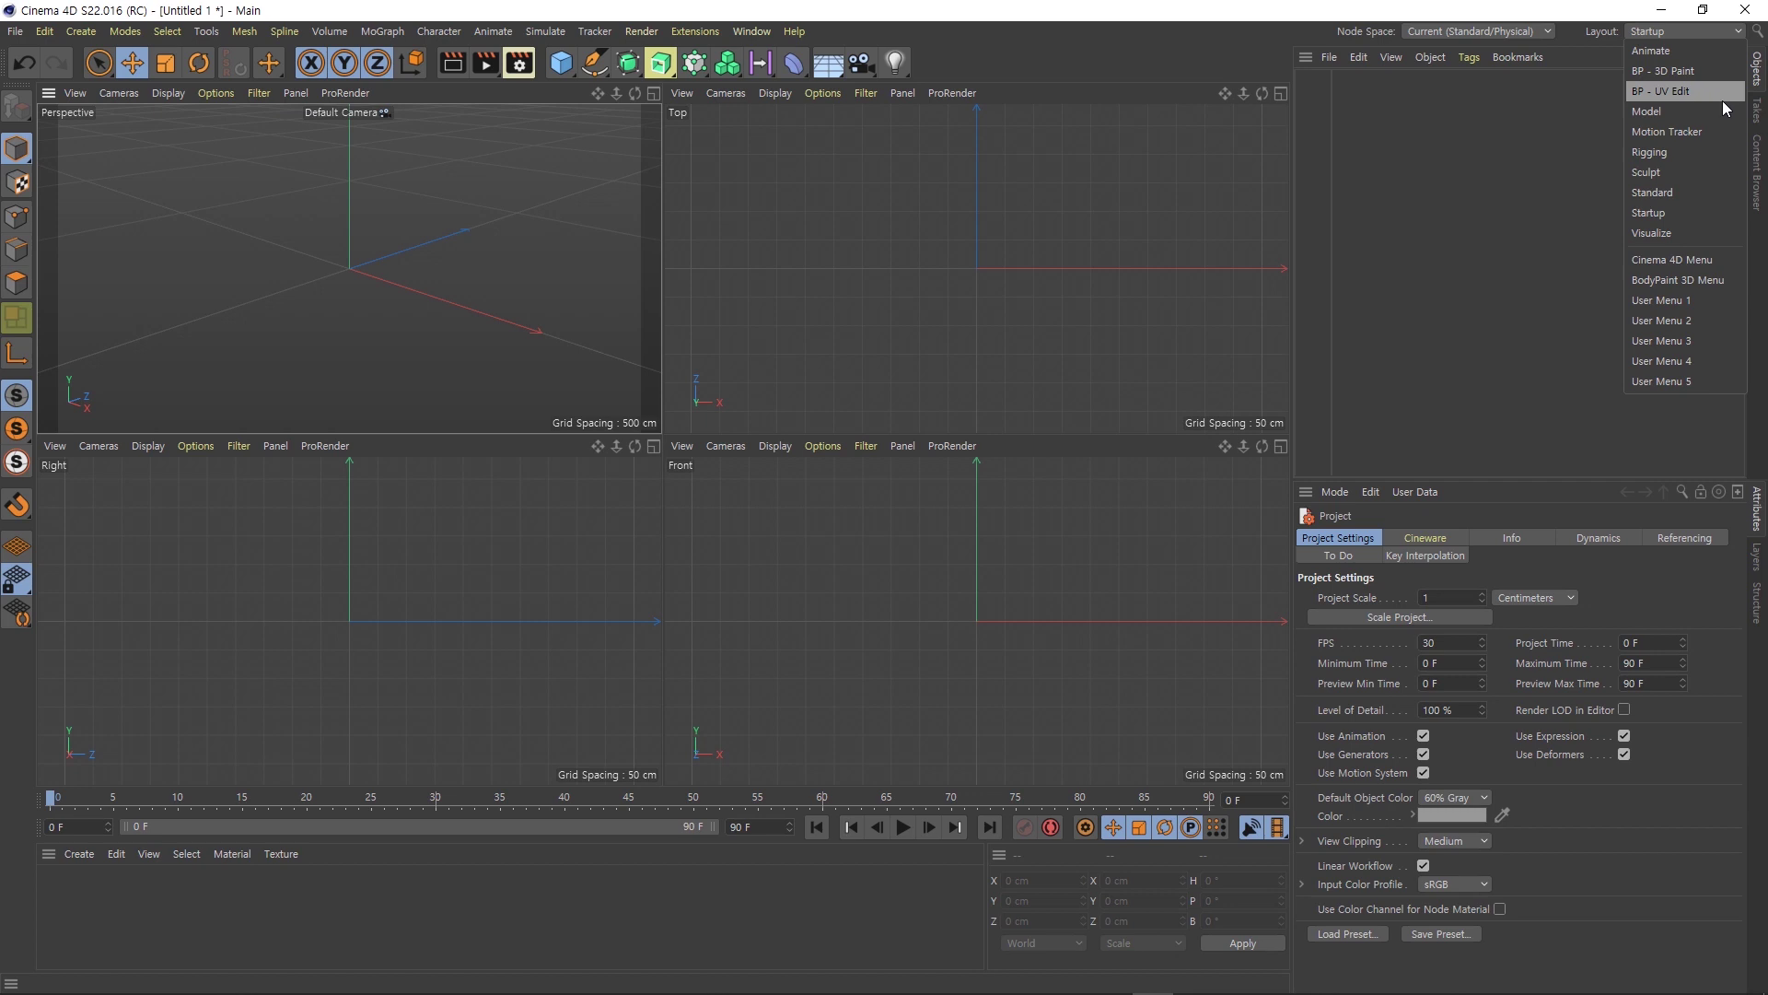
left_click(1597, 114)
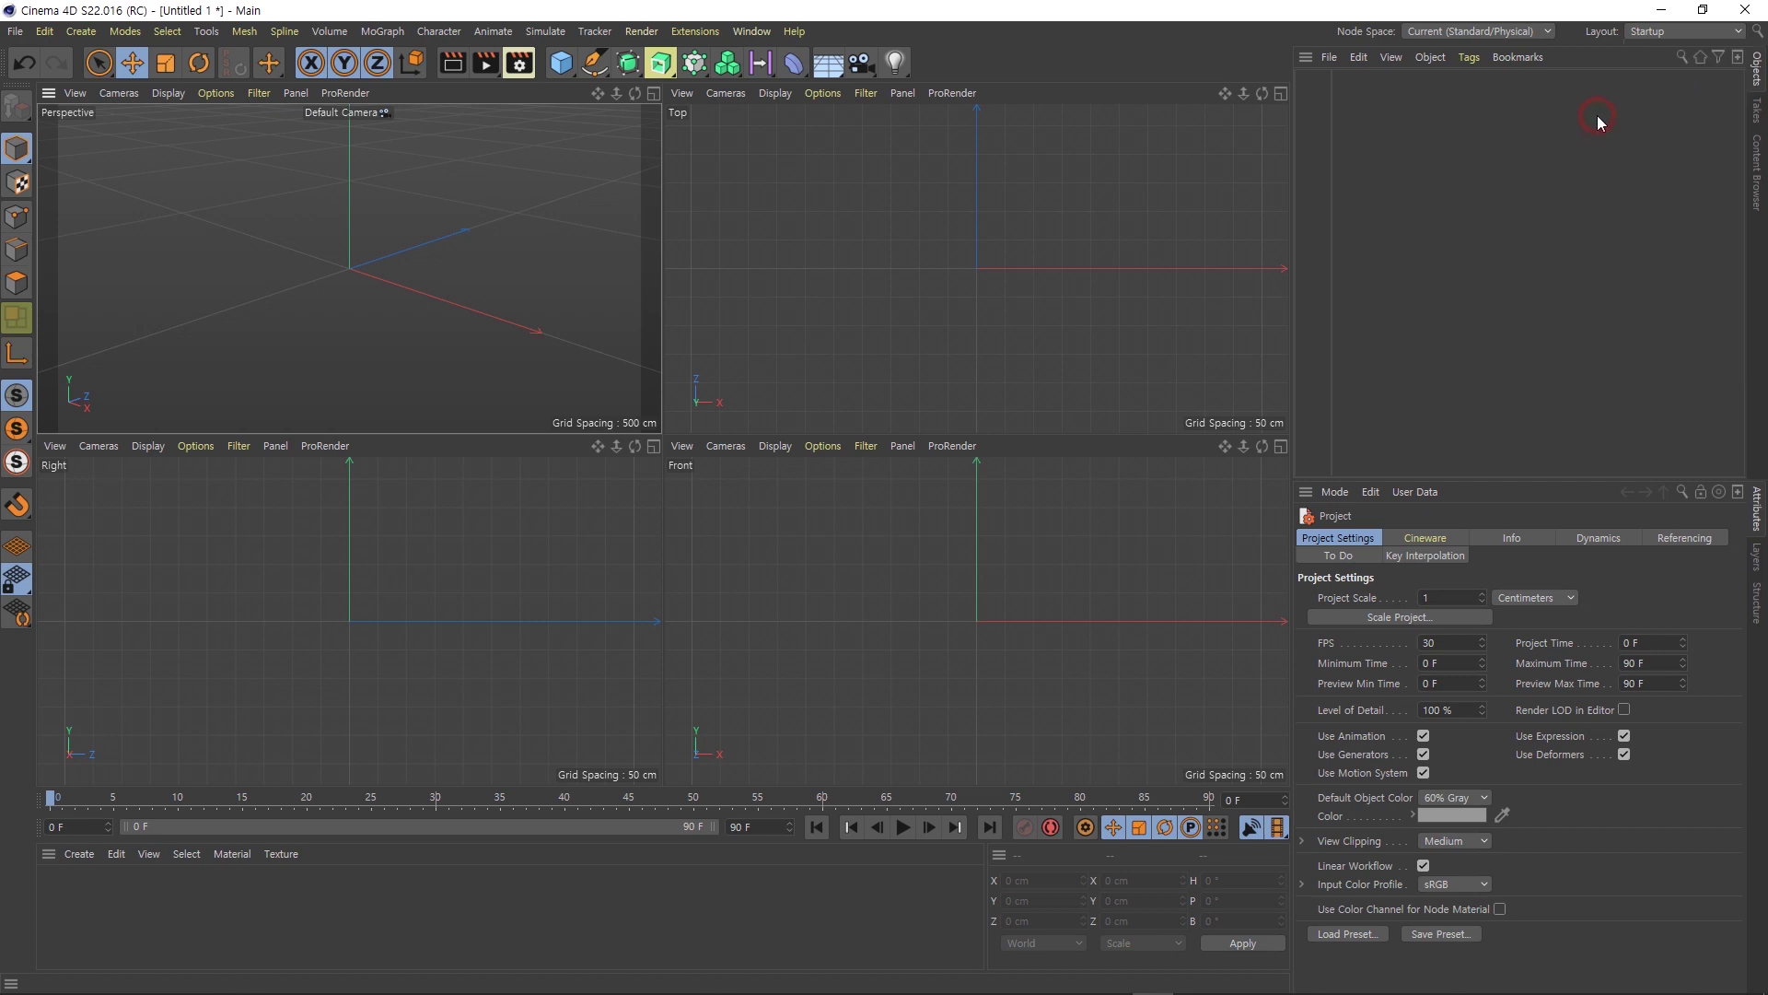